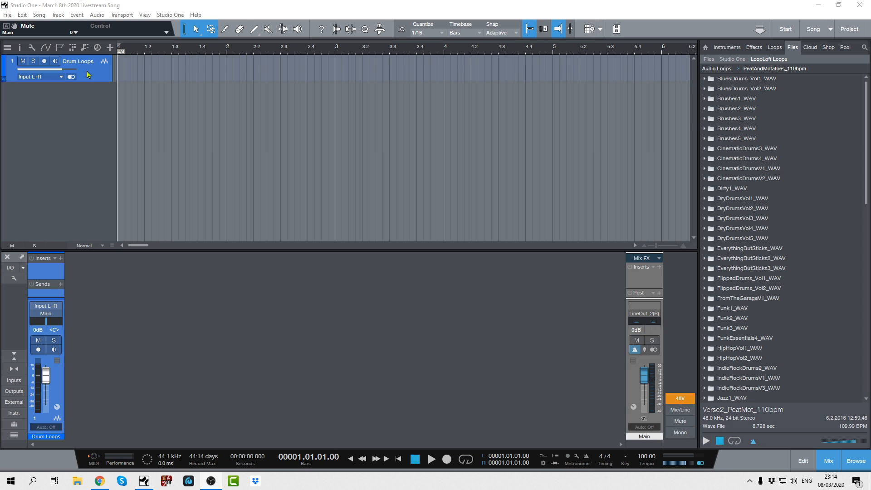
# Step: Enlarge the mixer area and give the Drum Loops channel's Sends section more height
pyautogui.moveTo(432, 251); pyautogui.dragTo(444, 188)
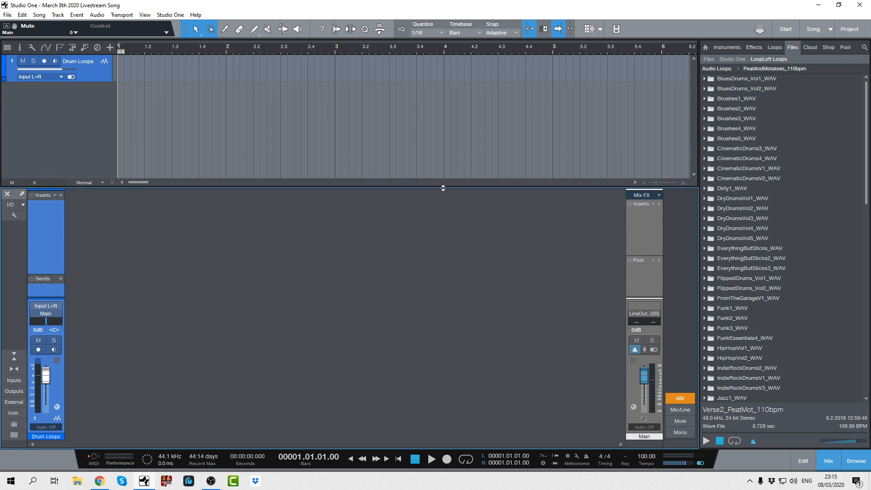
pyautogui.moveTo(48, 275); pyautogui.dragTo(51, 264)
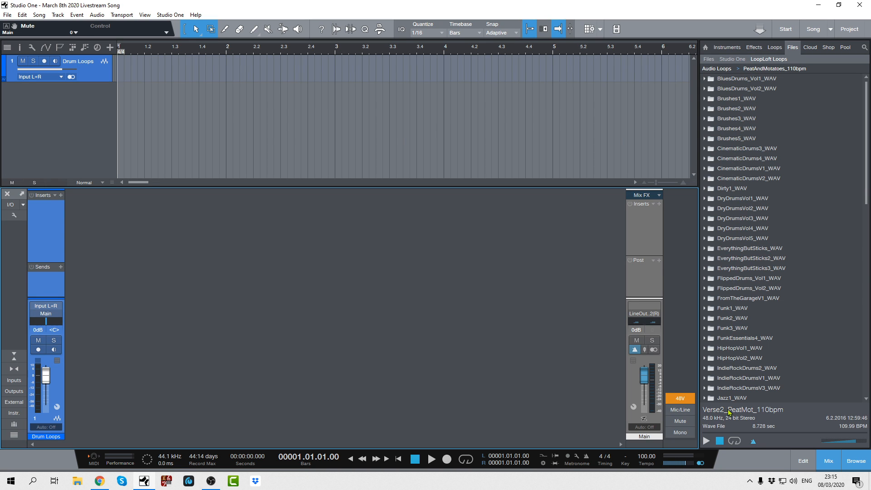
# Step: Examine the LoopLoft drum loop folders, including the loops in MattChamberlainDrum2_WAV's PeatAndMotatoes_110bpm folder
pyautogui.scroll(-6, 808, 218)
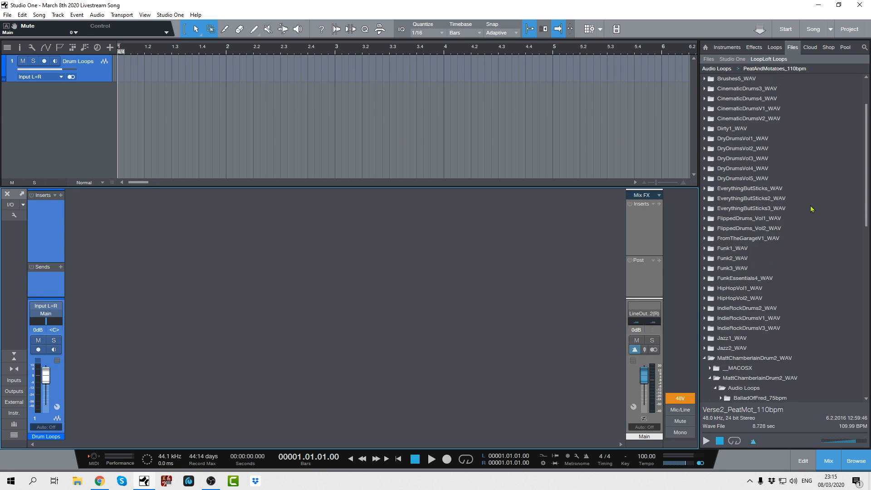
pyautogui.scroll(-3, 806, 221)
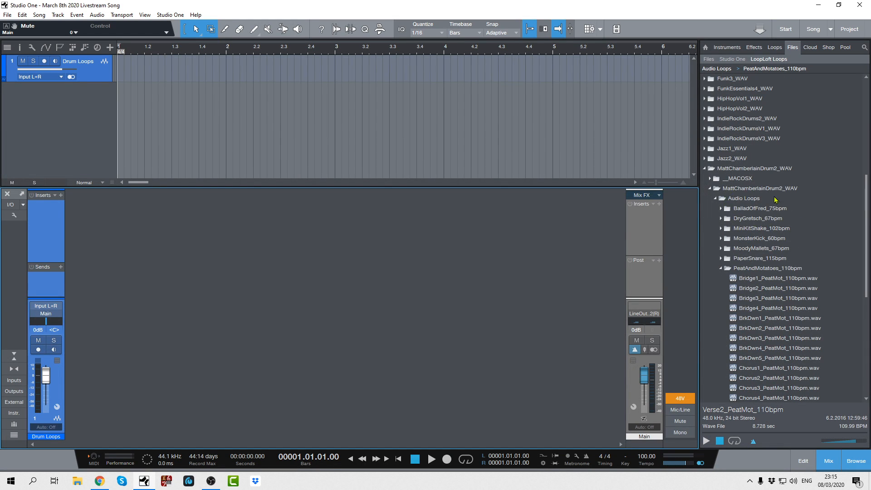
pyautogui.scroll(4, 736, 200)
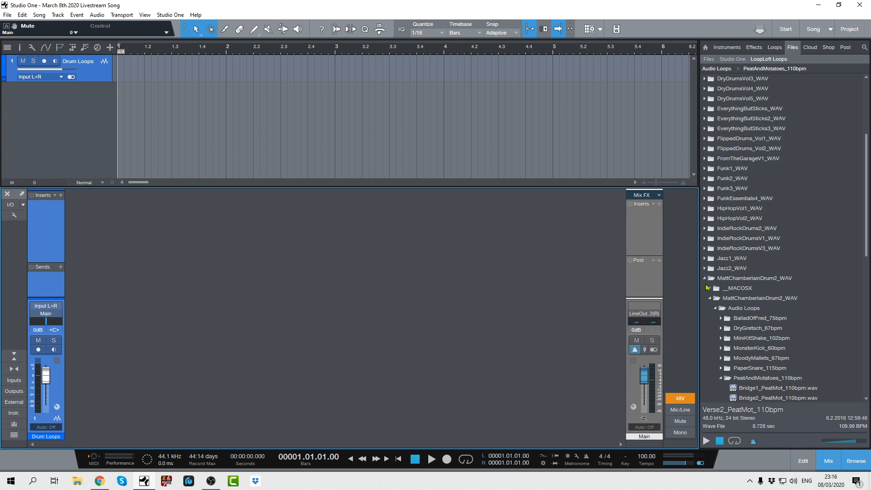
pyautogui.scroll(5, 718, 288)
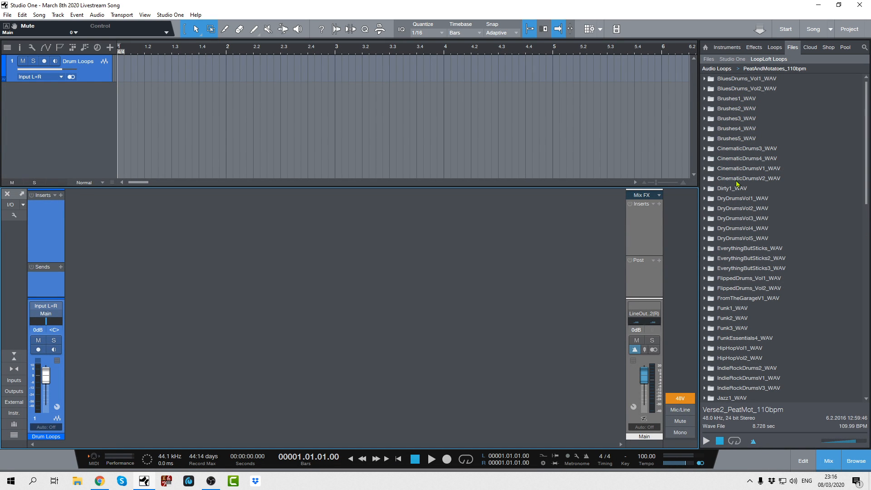
pyautogui.scroll(-7, 746, 174)
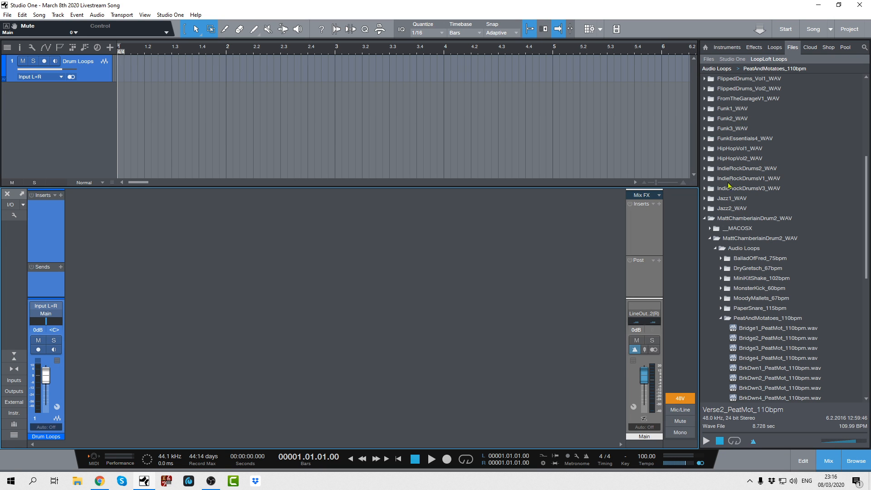
pyautogui.scroll(-8, 728, 169)
pyautogui.click(737, 267)
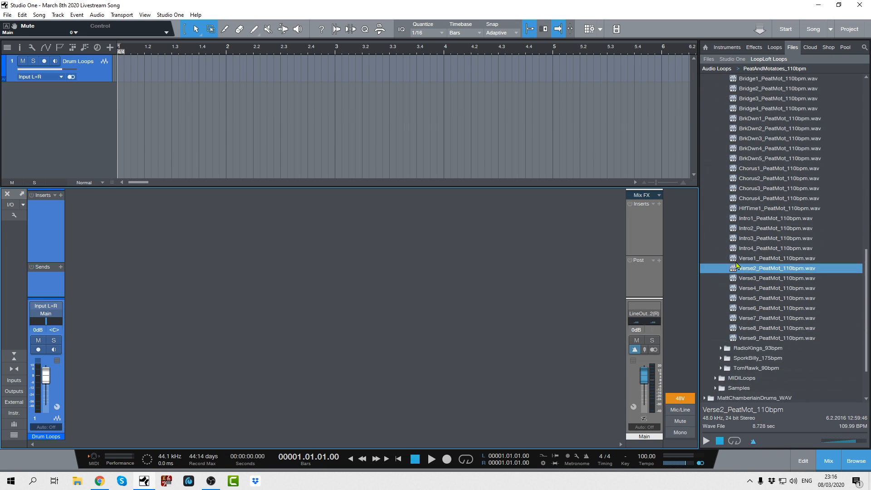
pyautogui.scroll(5, 733, 259)
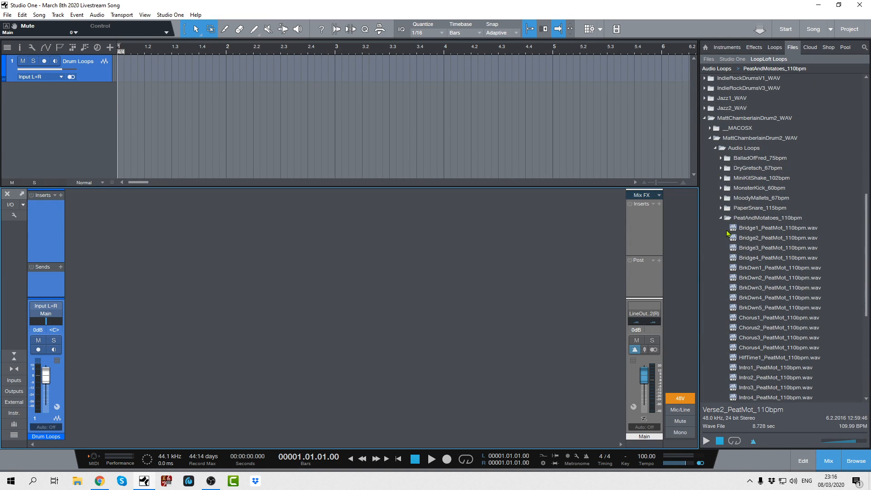
pyautogui.scroll(-5, 724, 273)
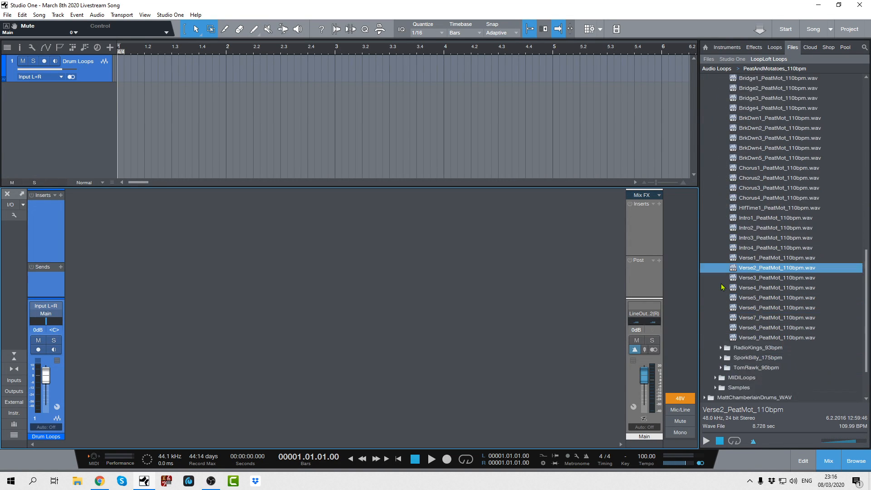
pyautogui.scroll(-3, 723, 287)
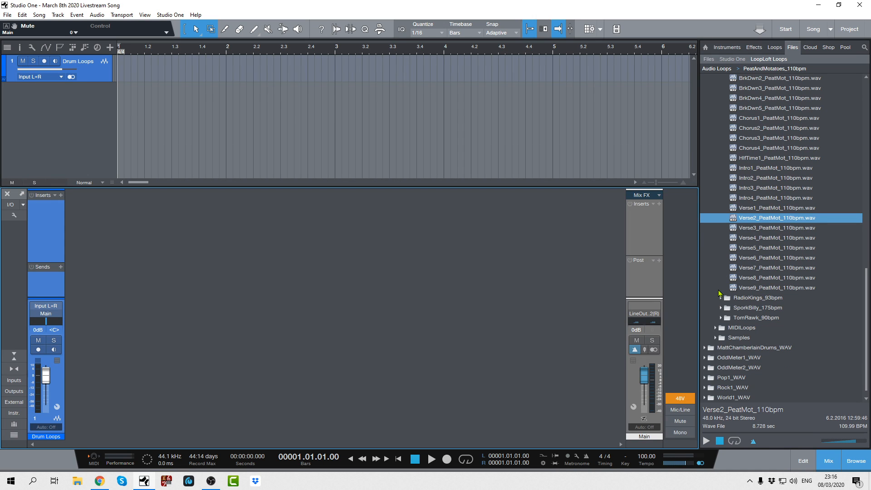
pyautogui.scroll(-1, 721, 294)
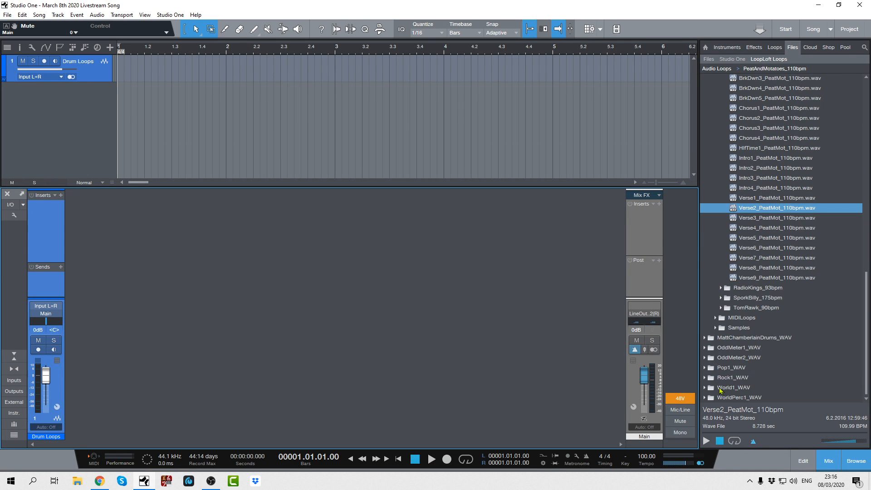
pyautogui.scroll(3, 724, 367)
pyautogui.moveTo(868, 337); pyautogui.dragTo(868, 164)
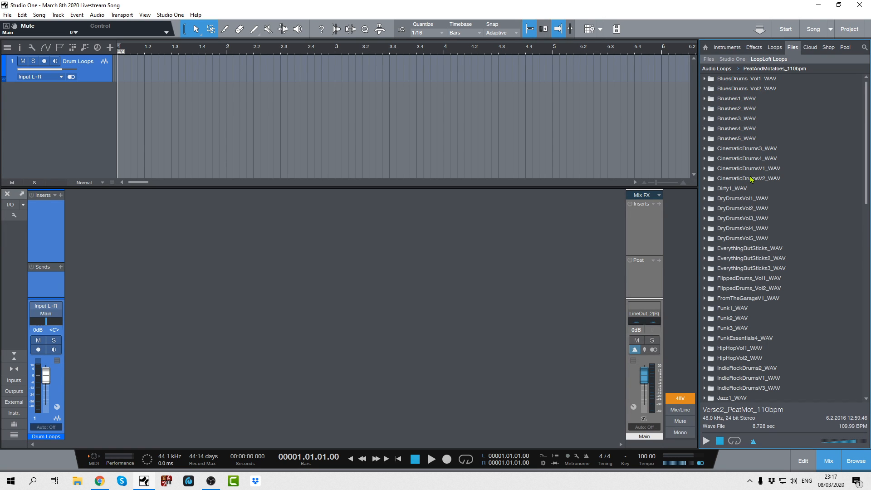
# Step: Audition the Verse2_PeatMot_110bpm loop and place it at bar 1 on the Drum Loops track
pyautogui.scroll(-5, 816, 209)
pyautogui.scroll(-1, 817, 209)
pyautogui.scroll(-4, 817, 209)
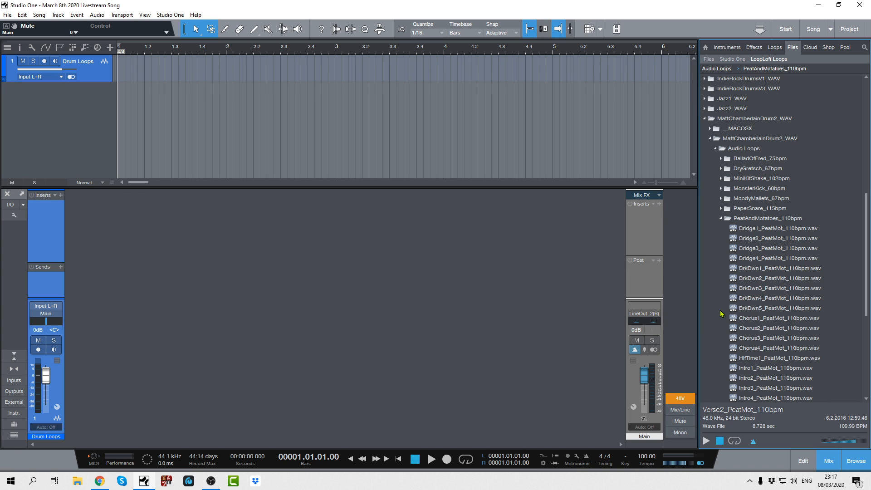
pyautogui.scroll(-5, 740, 313)
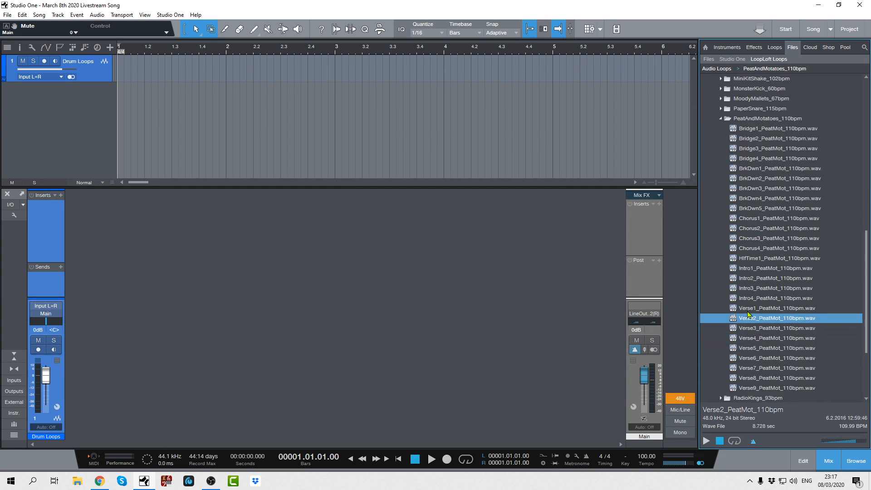
pyautogui.click(707, 441)
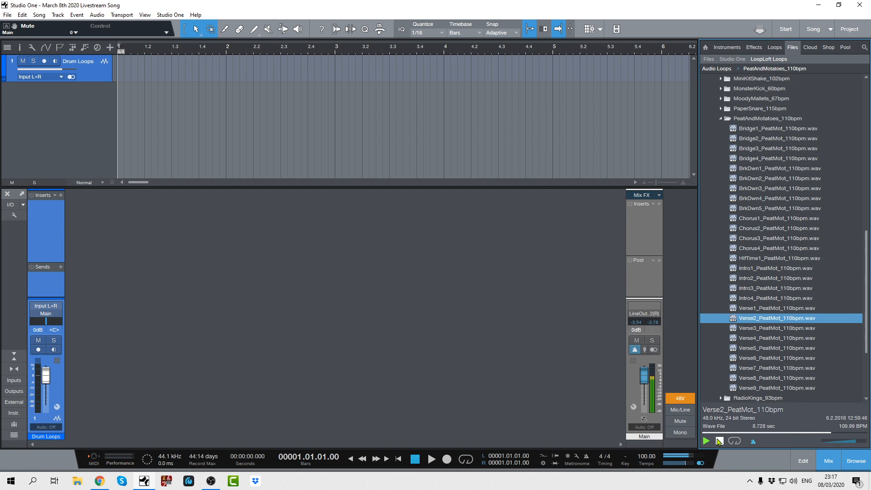
pyautogui.click(720, 442)
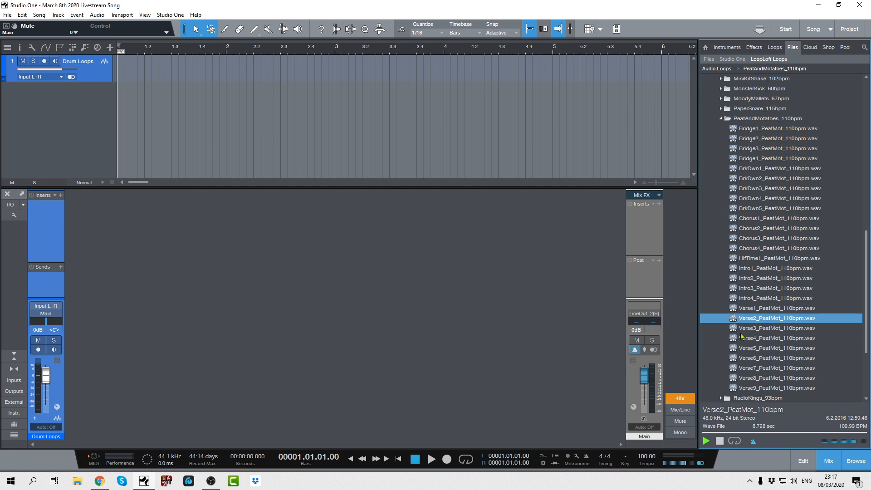
pyautogui.moveTo(752, 320)
pyautogui.mouseDown()
pyautogui.moveTo(532, 125)
pyautogui.moveTo(334, 79)
pyautogui.moveTo(128, 67)
pyautogui.mouseUp()
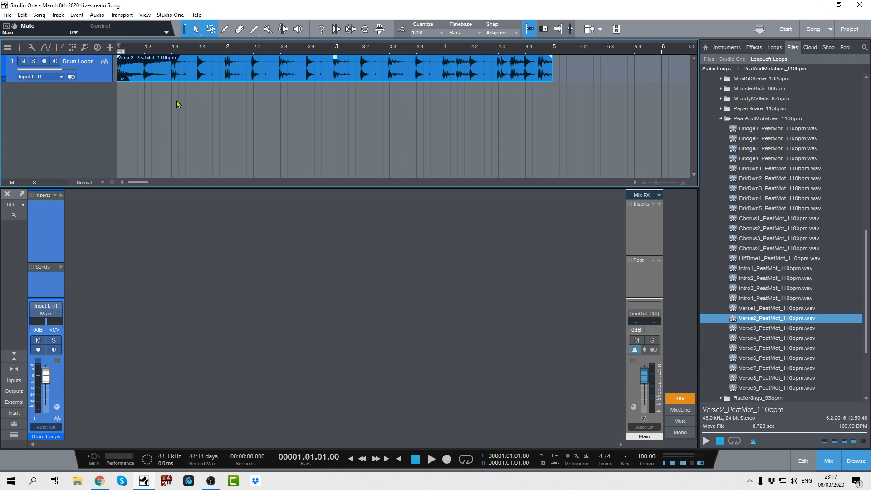
# Step: Show the track inspector and lower the Verse2 event's gain by about 6.1 dB, checking the level in playback
pyautogui.click(20, 49)
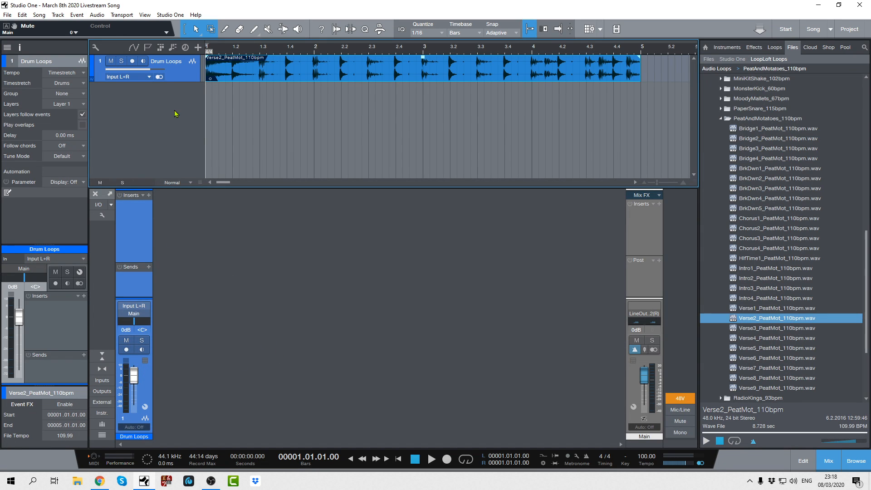
pyautogui.press('space')
pyautogui.press('space')
pyautogui.moveTo(423, 57); pyautogui.dragTo(423, 65)
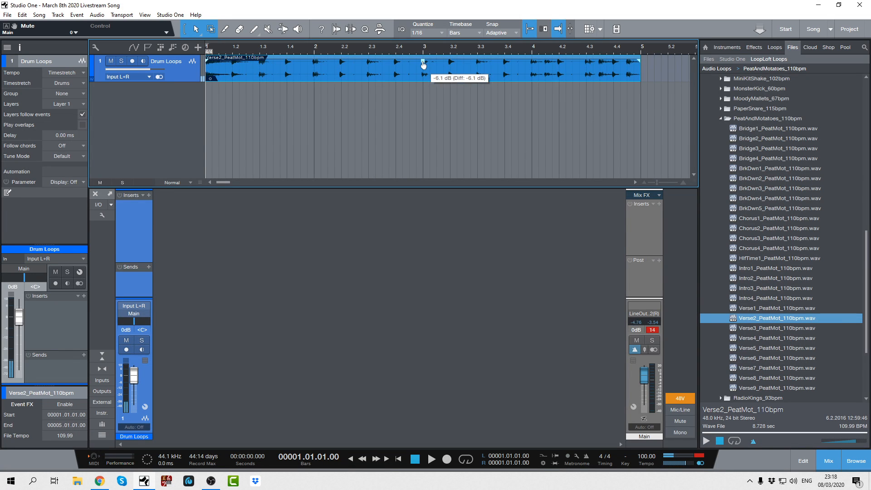
pyautogui.press('space')
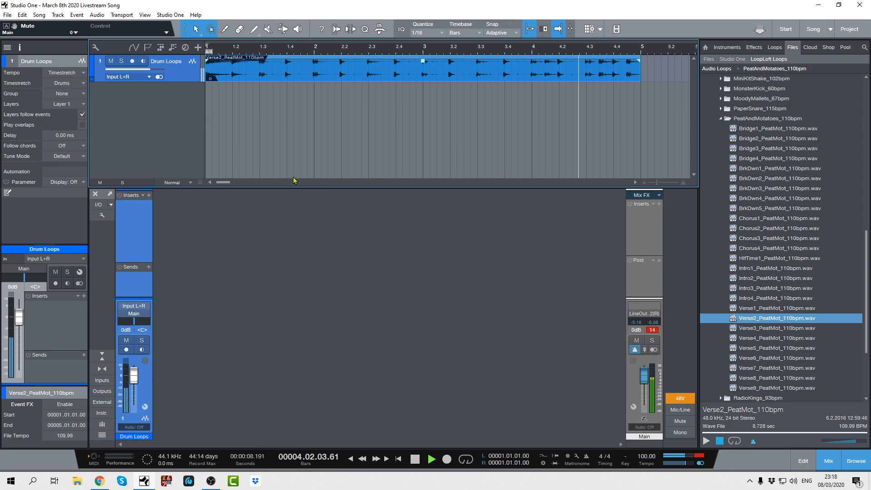
pyautogui.press('space')
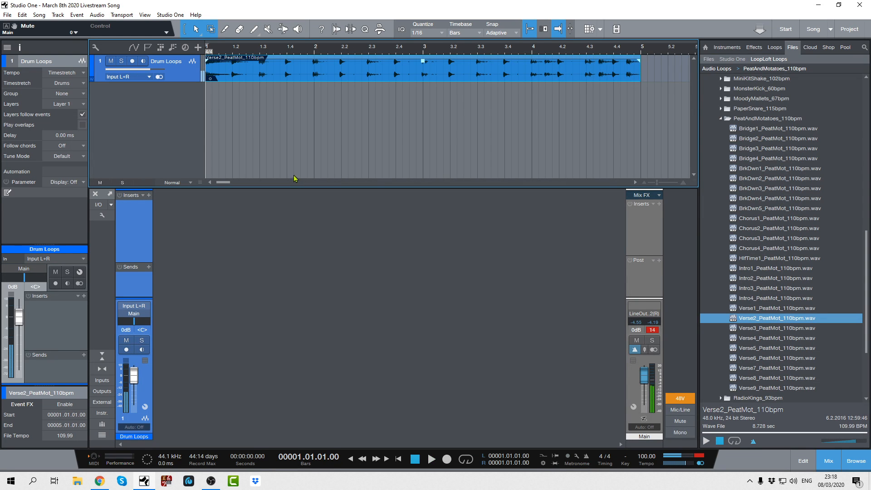
# Step: Audition the Verse1, Verse3, Verse4, Verse5 and Verse9 PeatMot loops, finishing on Verse1
pyautogui.moveTo(417, 50); pyautogui.dragTo(402, 25)
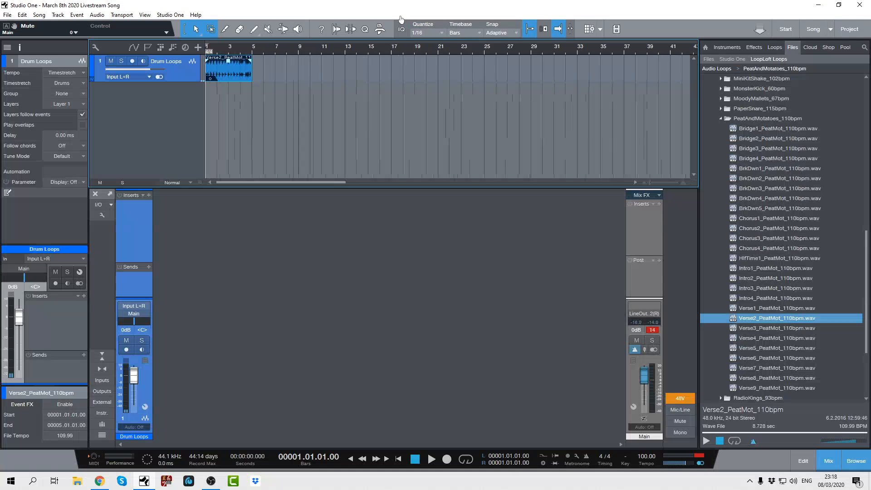
pyautogui.click(747, 310)
pyautogui.click(706, 441)
pyautogui.click(701, 457)
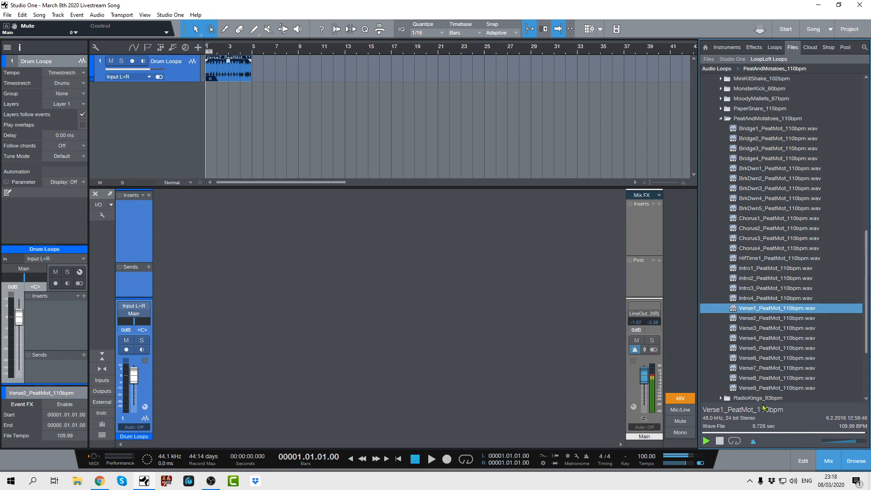
pyautogui.click(756, 330)
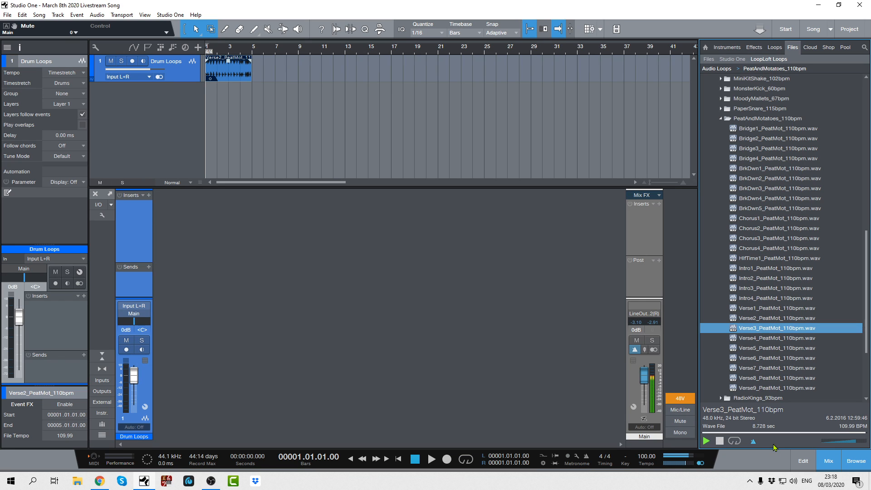
pyautogui.click(757, 340)
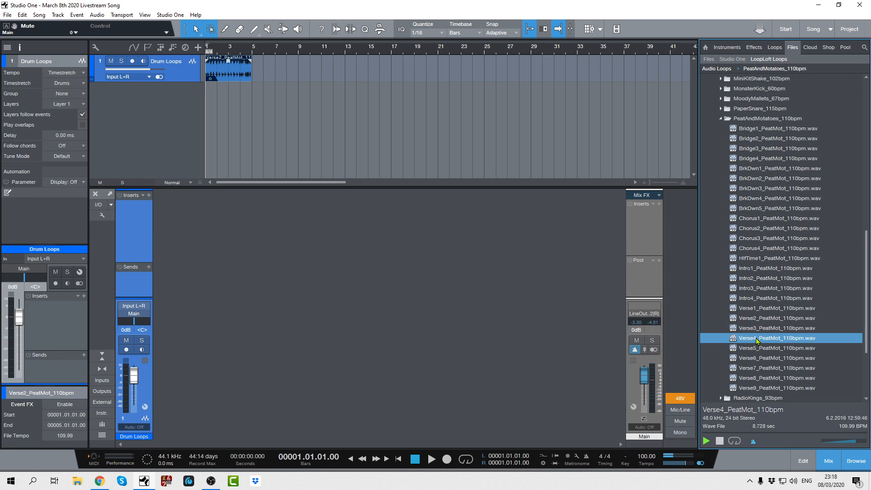
pyautogui.click(756, 348)
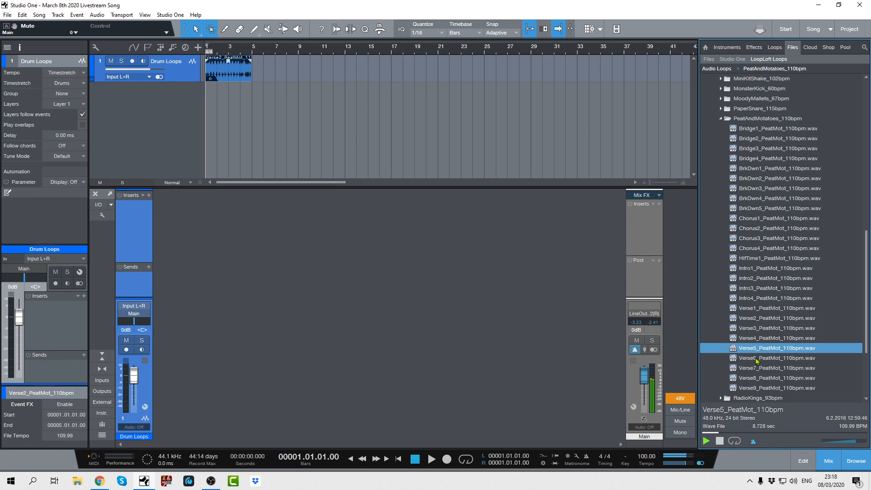
pyautogui.click(754, 389)
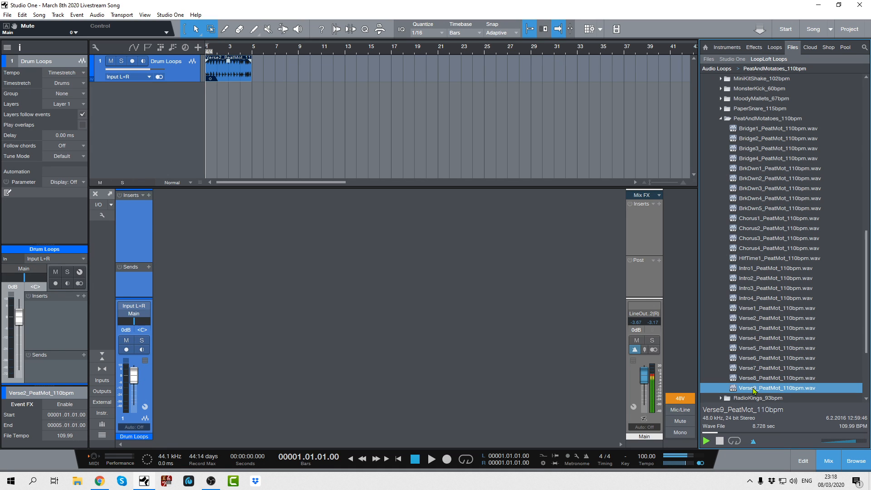
pyautogui.click(750, 310)
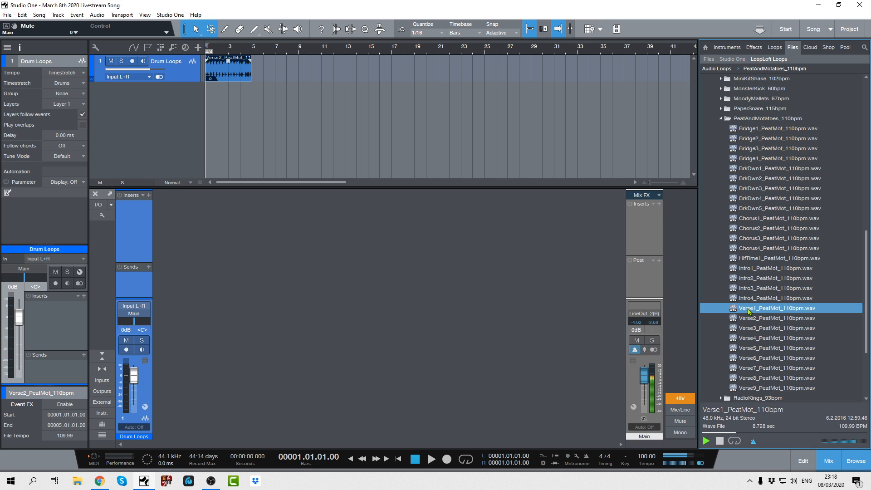
pyautogui.click(721, 441)
# Step: Place the Verse1_PeatMot_110bpm loop at bar 5 directly after the Verse2 event and lower its gain
pyautogui.moveTo(744, 312); pyautogui.dragTo(275, 82)
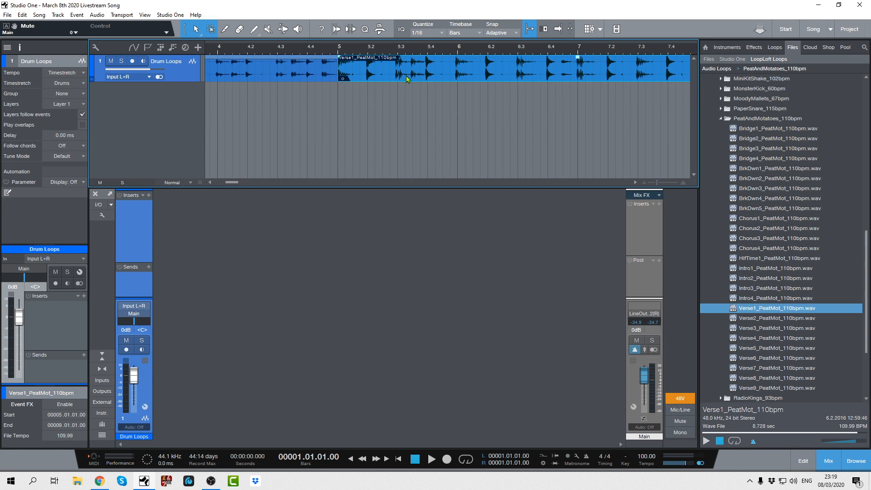
pyautogui.moveTo(580, 62); pyautogui.dragTo(579, 67)
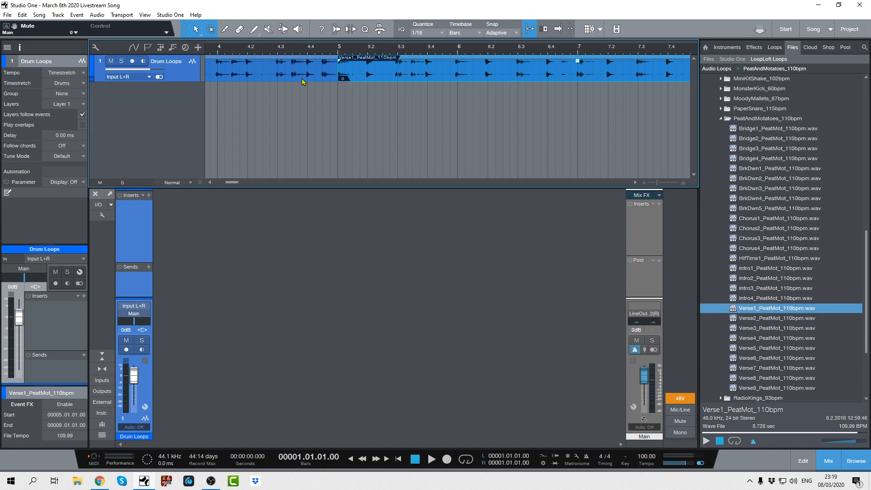
# Step: Play back the consecutive Verse2 and Verse1 loops from the start of the song
pyautogui.press('space')
pyautogui.moveTo(356, 48); pyautogui.dragTo(354, 28)
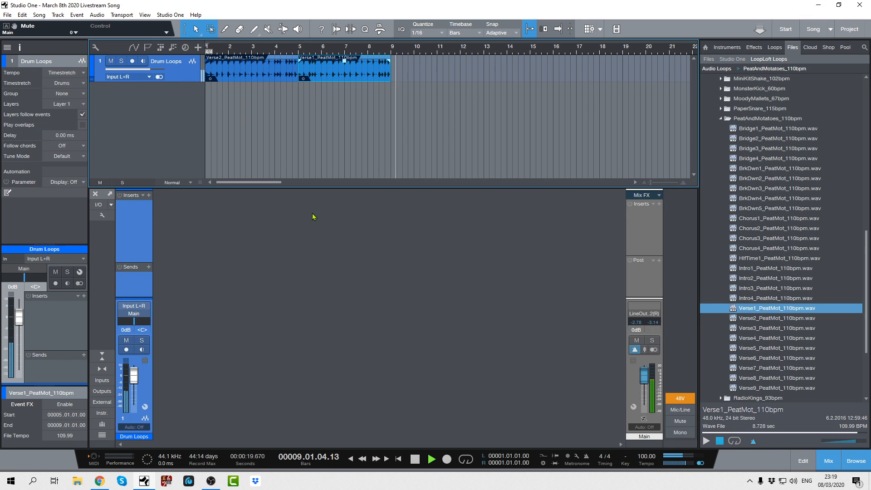
pyautogui.press('space')
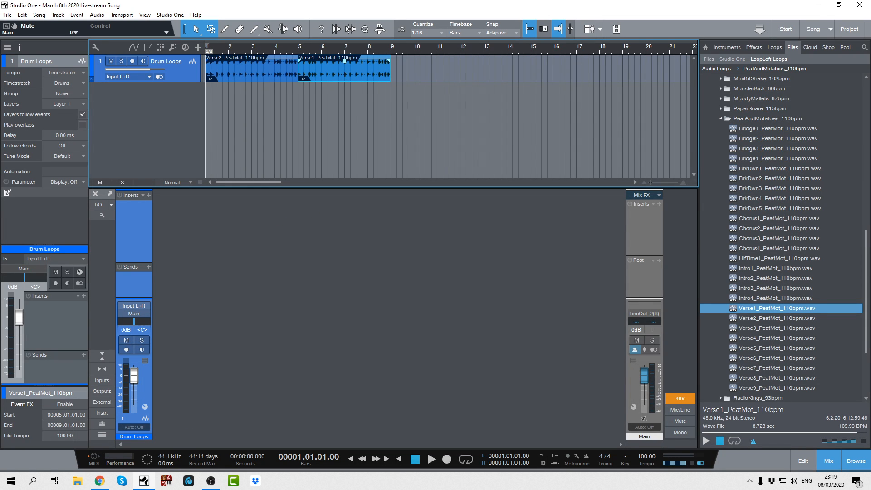
pyautogui.hotkey('alt', 'Tab')
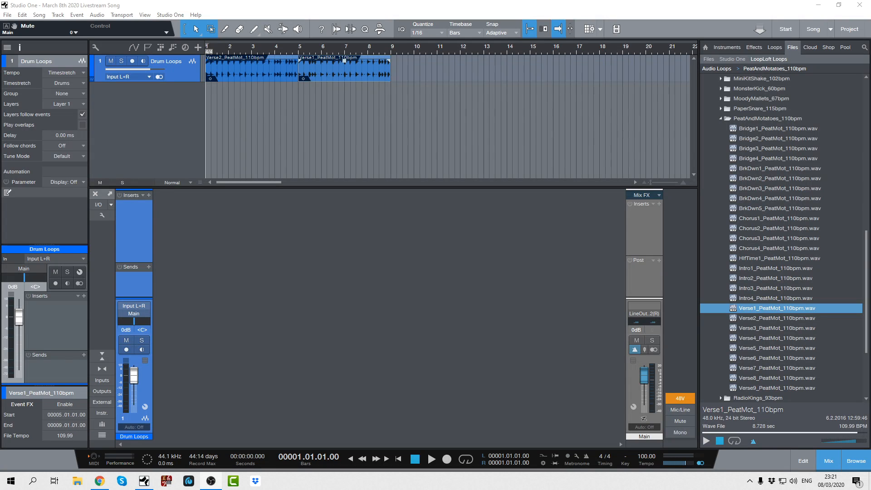
pyautogui.press('space')
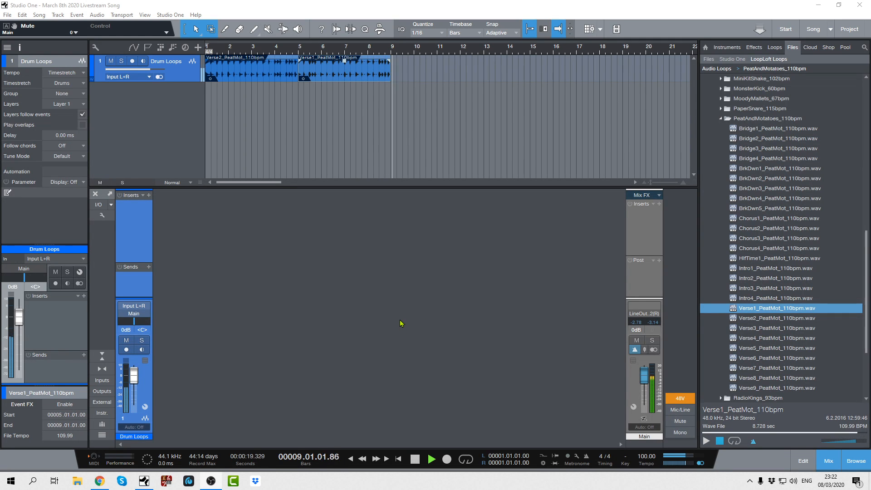
# Step: Stop playback and copy the Verse2 loop to bar 9 and the Verse1 loop to bar 13 on the Drum Loops track
pyautogui.press('space')
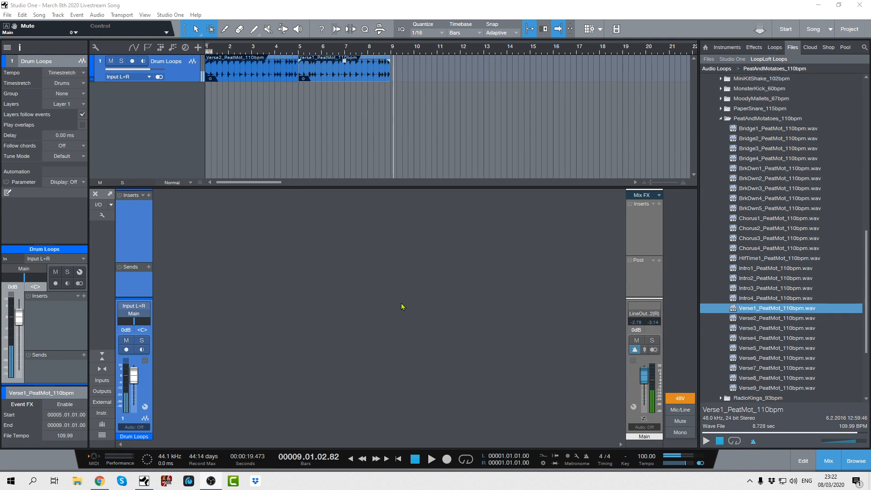
pyautogui.click(244, 78)
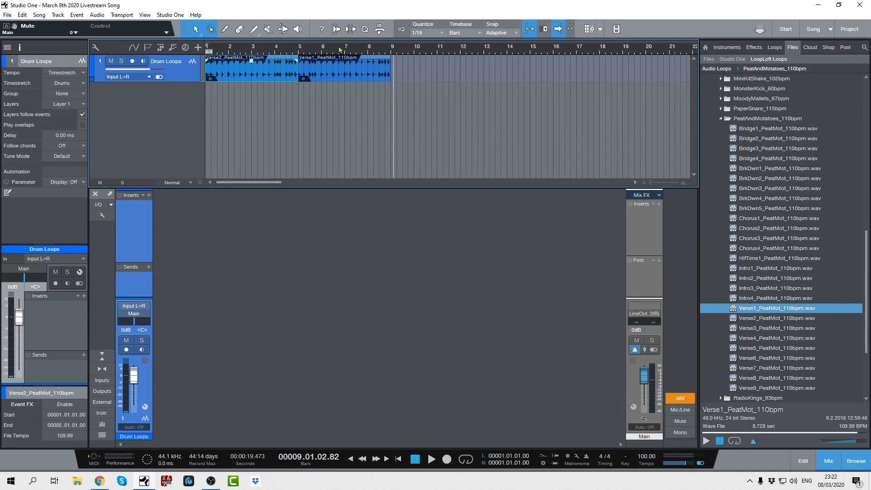
pyautogui.click(391, 53)
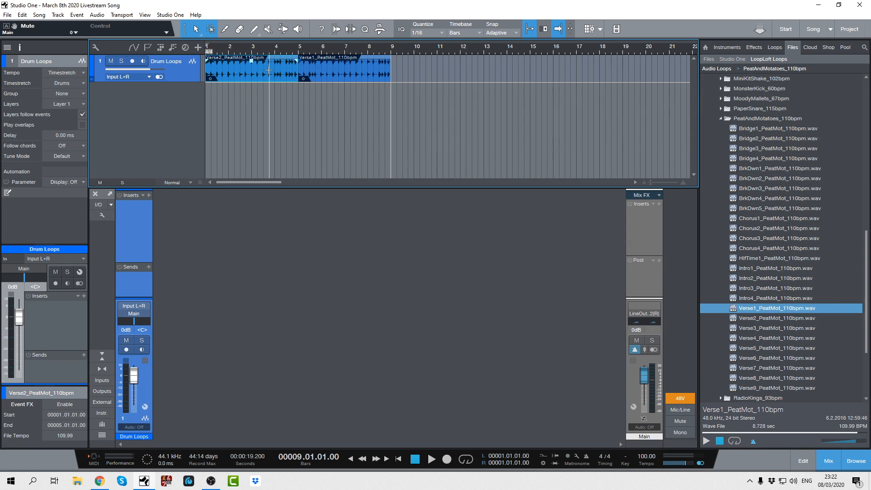
pyautogui.hotkey('ctrl', 'v')
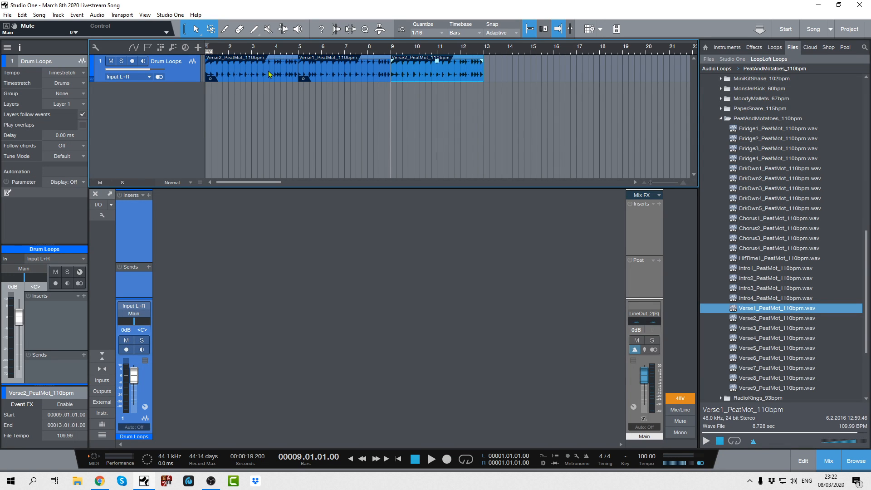
pyautogui.click(342, 76)
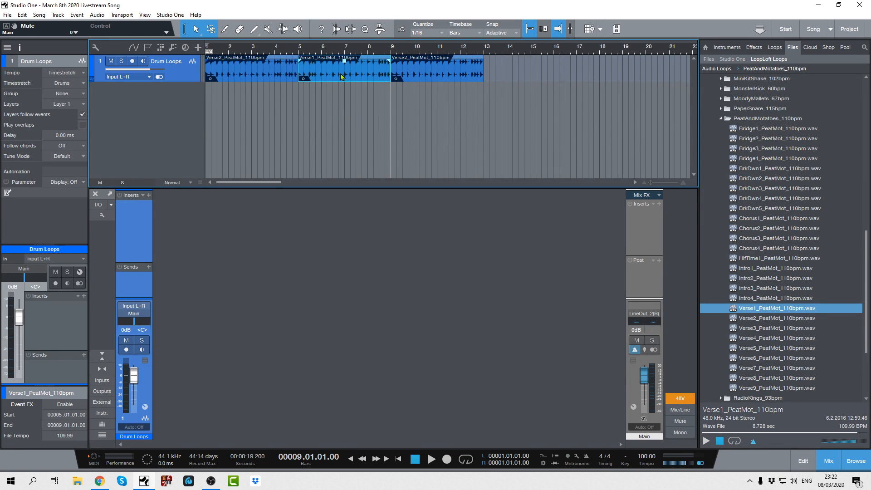
pyautogui.click(484, 54)
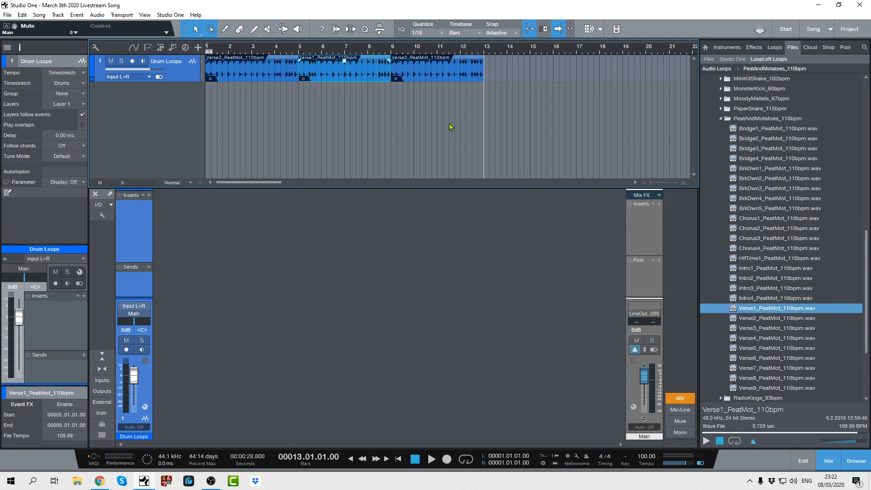
pyautogui.hotkey('ctrl', 'v')
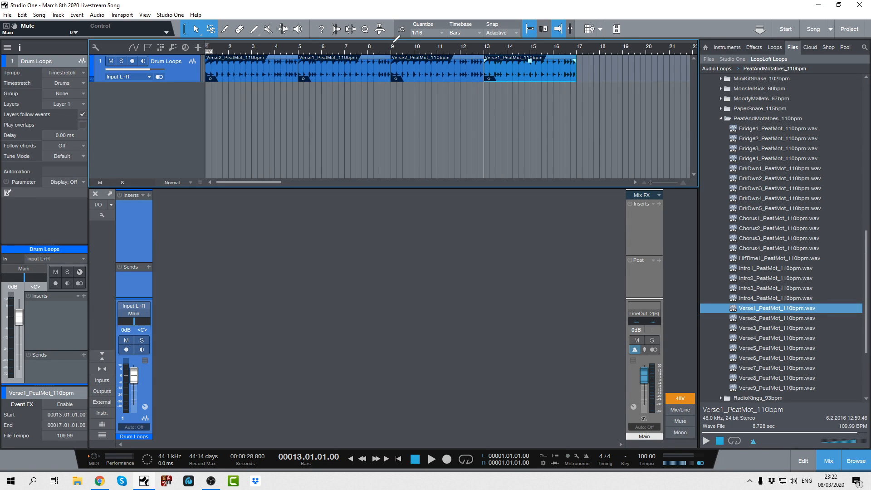
# Step: Loop bars 9 to 17 and briefly play the drums from the song start and from bar 9
pyautogui.moveTo(398, 40); pyautogui.dragTo(576, 52)
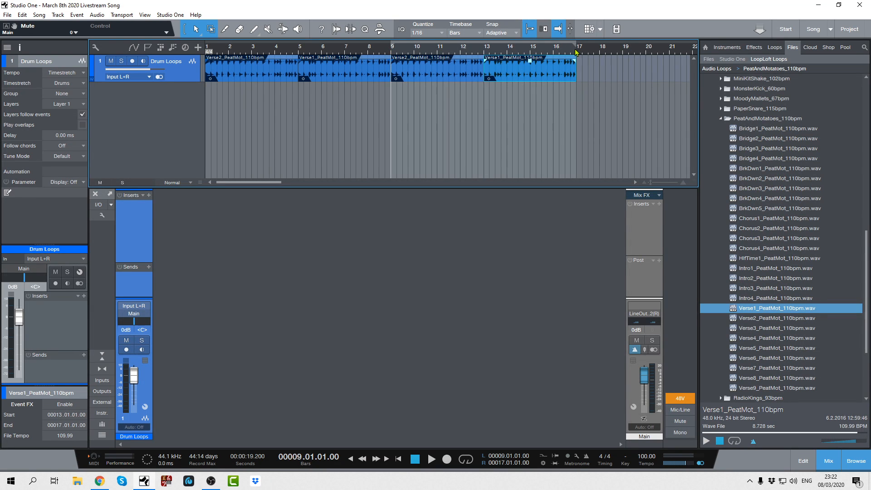
pyautogui.click(466, 461)
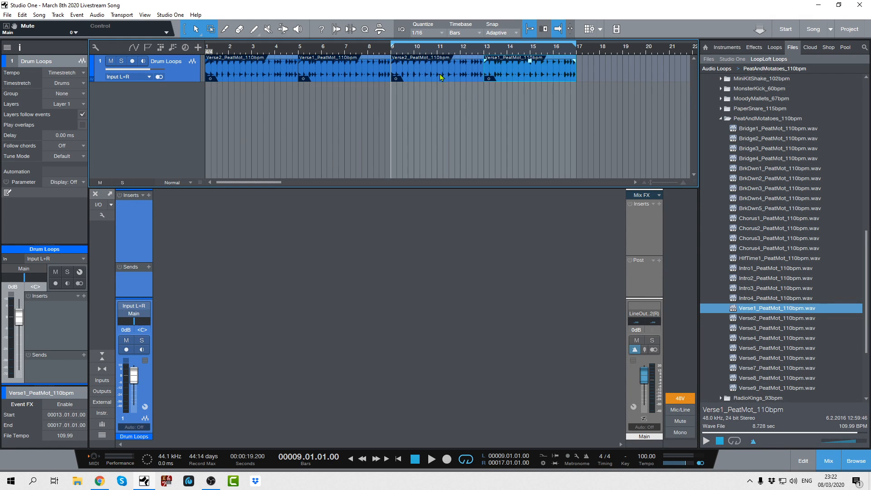
pyautogui.press('Home')
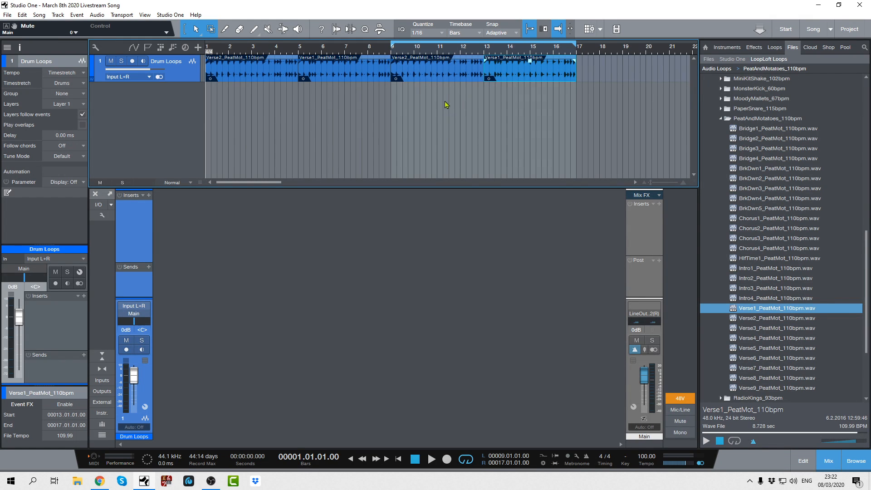
pyautogui.press('space')
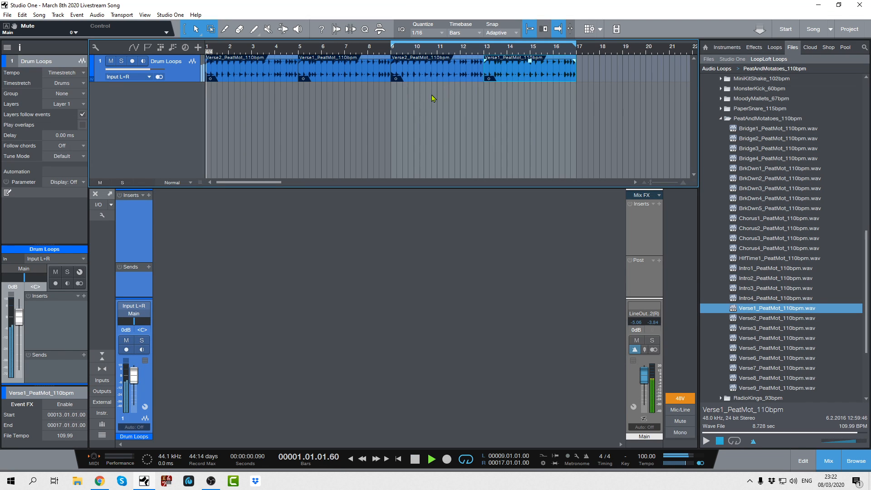
pyautogui.press('space')
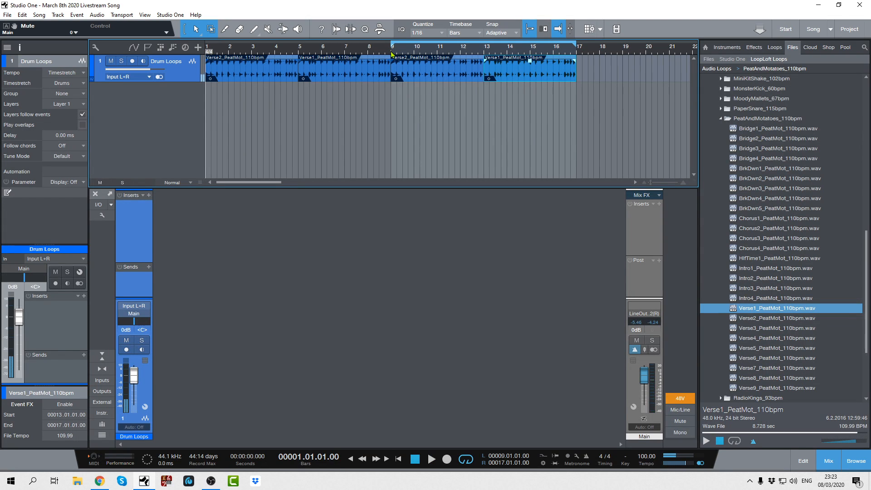
pyautogui.click(391, 51)
pyautogui.press('space')
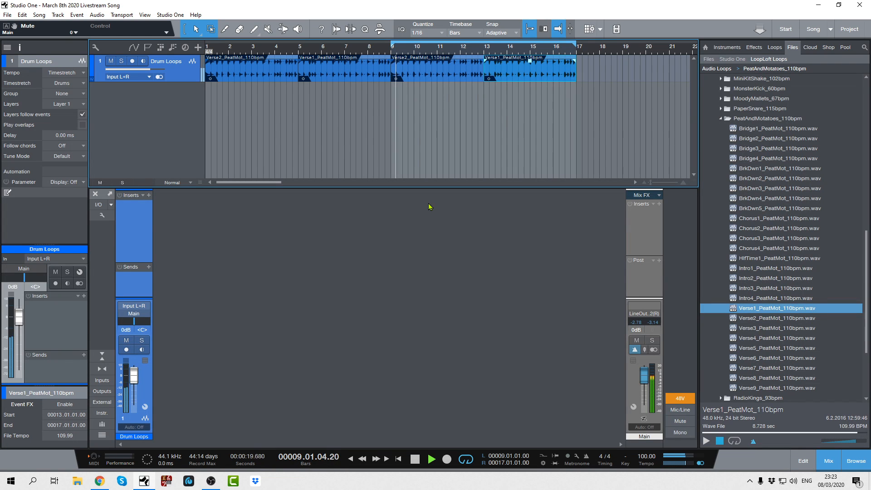
pyautogui.press('space')
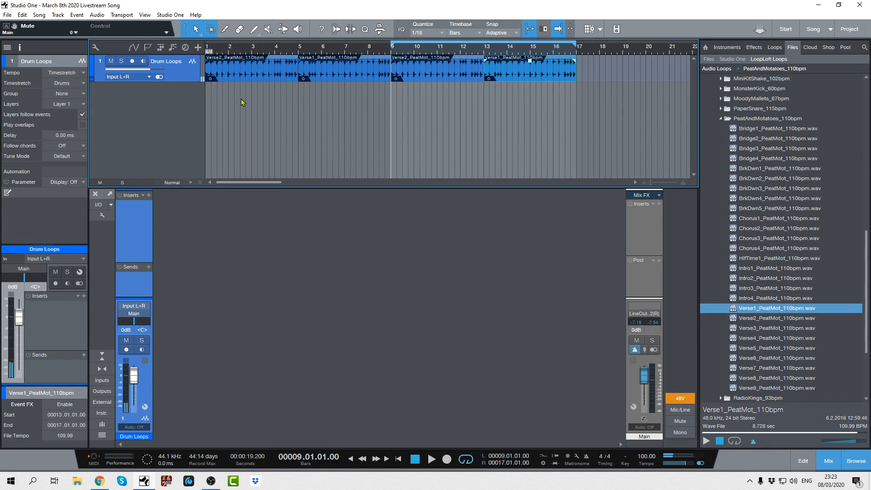
# Step: Return to the song start, turn looping off and set the loop range from bar 1 to bar 9
pyautogui.press(',')
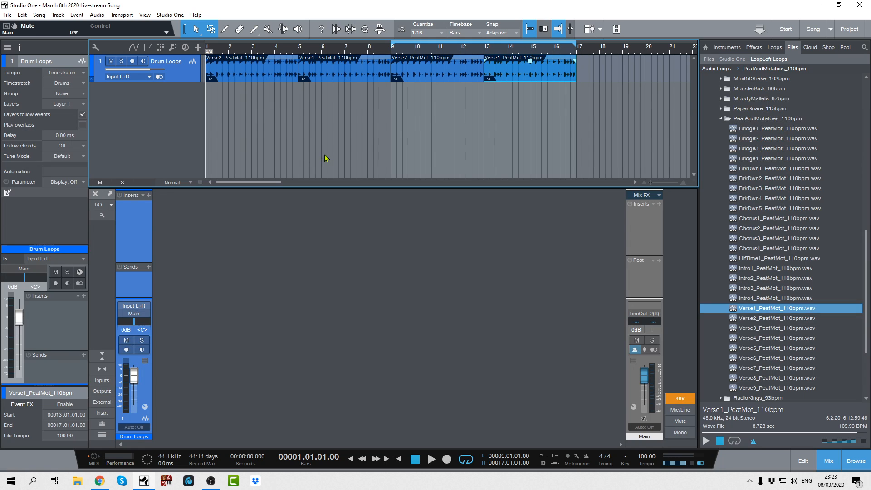
pyautogui.click(466, 460)
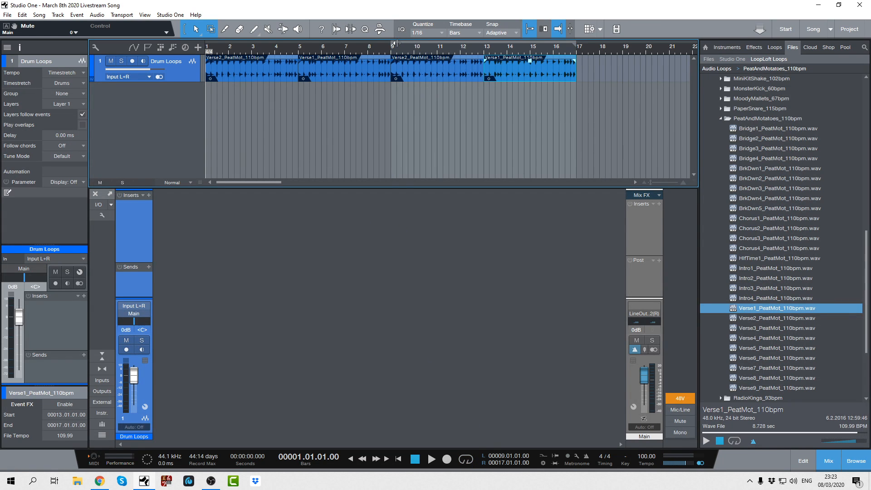
pyautogui.keyDown('ctrl'); pyautogui.click(206, 43); pyautogui.keyUp('ctrl')
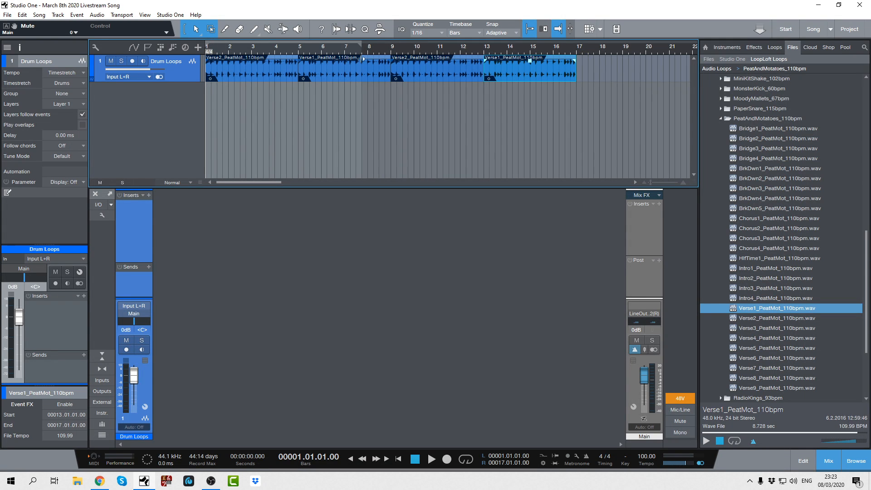
pyautogui.moveTo(394, 59); pyautogui.dragTo(393, 59)
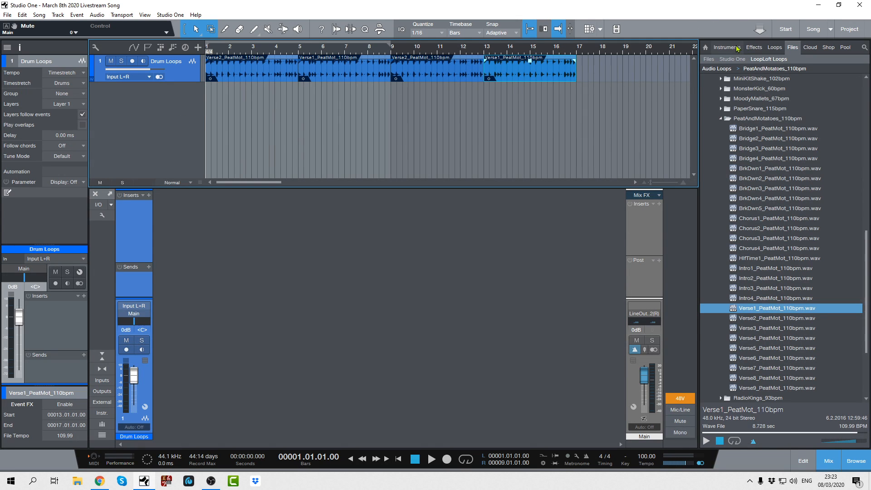
# Step: Show the instruments list, add a mono audio track named Rhodes and colour it orange
pyautogui.click(724, 47)
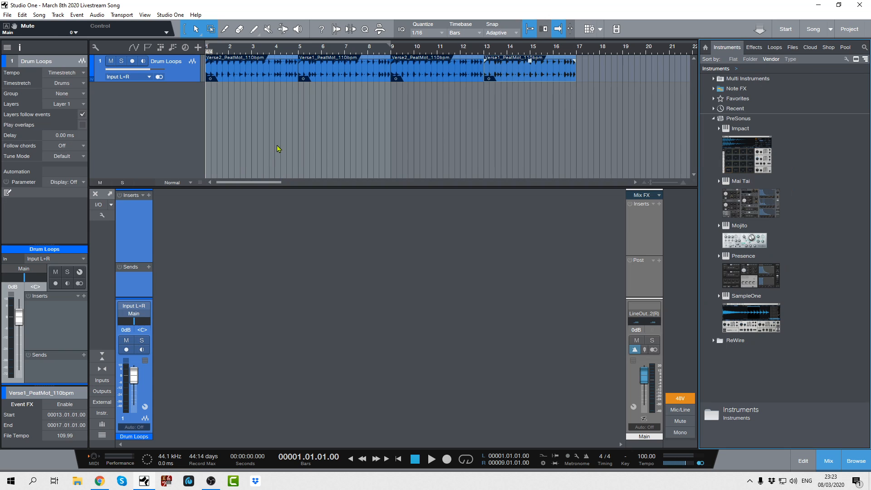
pyautogui.doubleClick(160, 124)
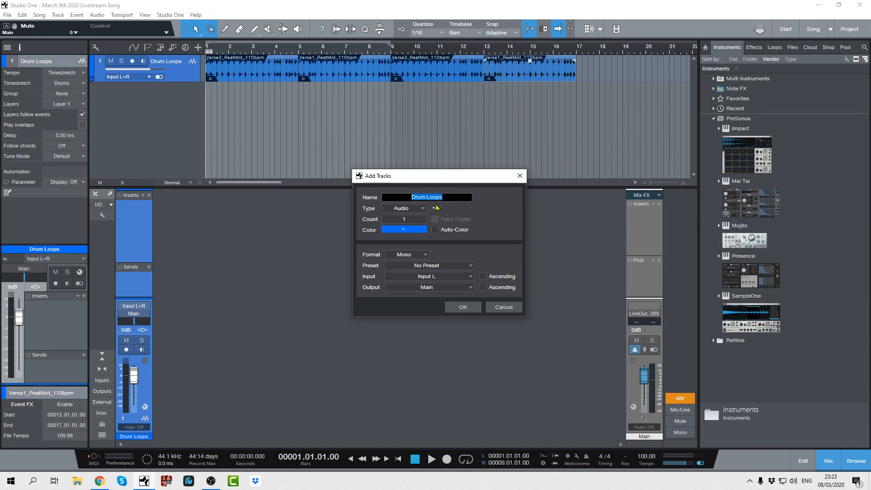
pyautogui.write('Rhodes')
pyautogui.press('Return')
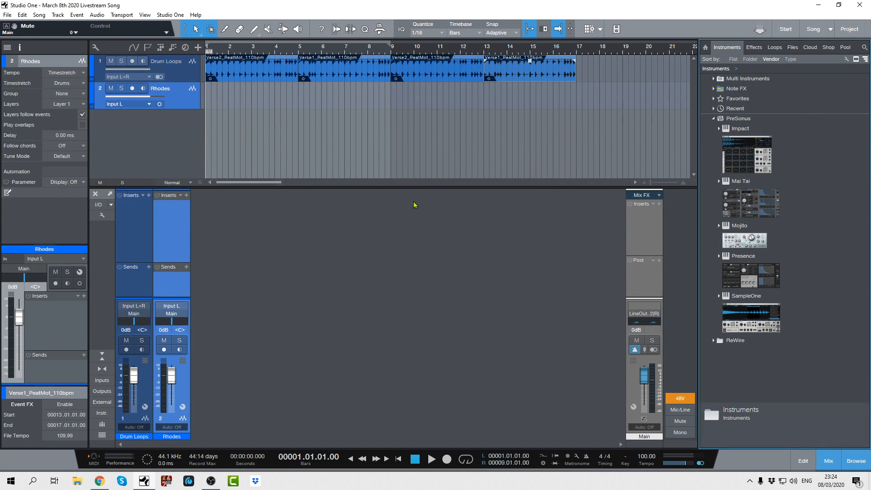
pyautogui.click(92, 99)
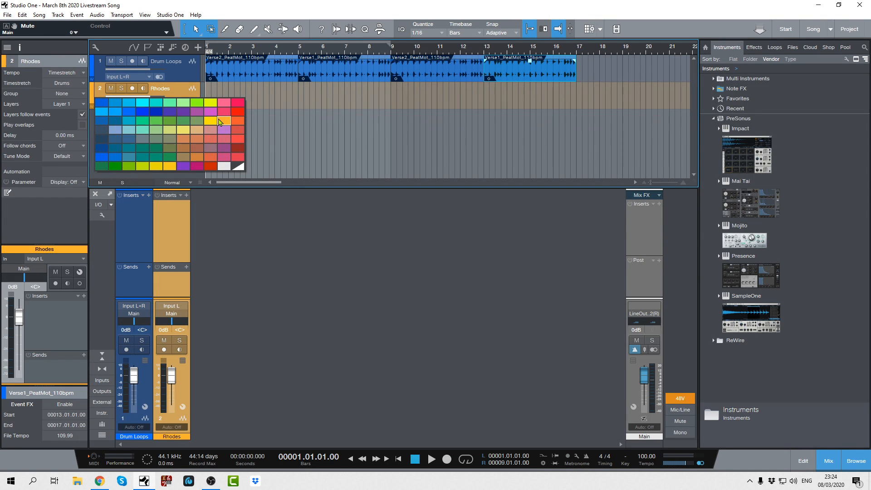
pyautogui.click(219, 120)
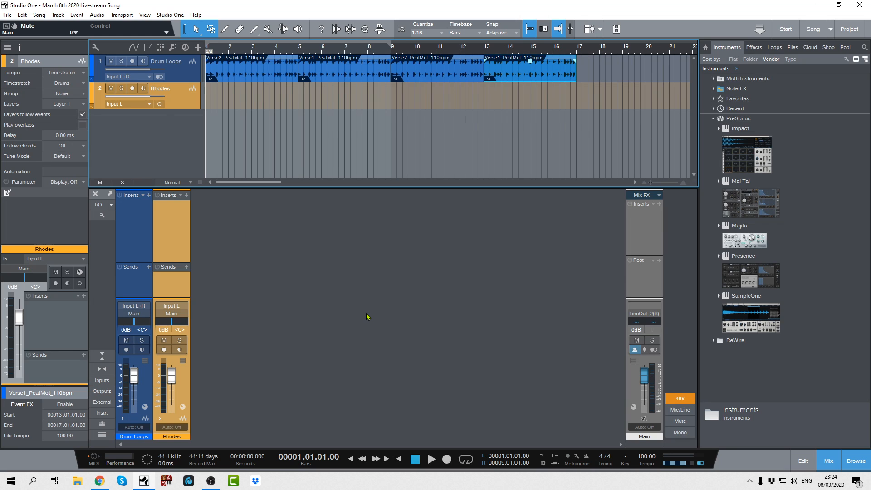
# Step: Set the Rhodes track's input to Input R and arm it for recording
pyautogui.click(151, 107)
pyautogui.click(153, 130)
pyautogui.click(132, 88)
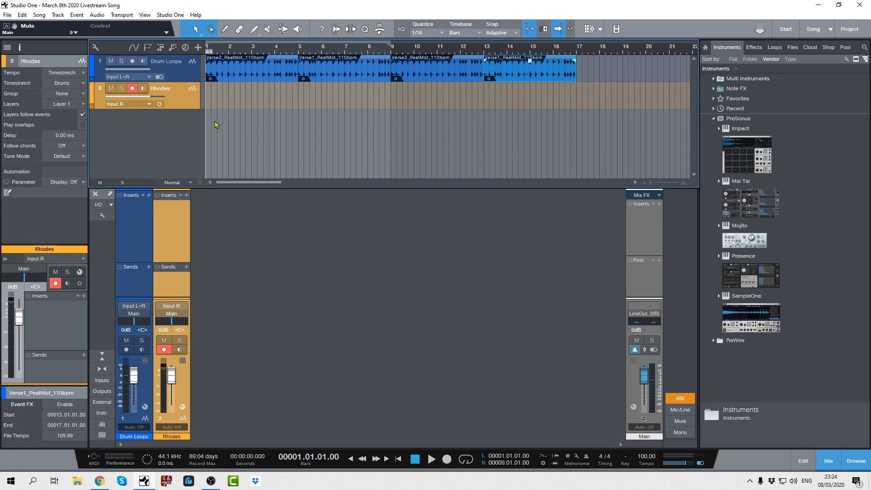
# Step: Turn looping on for bars 1 to 9 and play the drum section to rehearse the Rhodes part
pyautogui.click(461, 461)
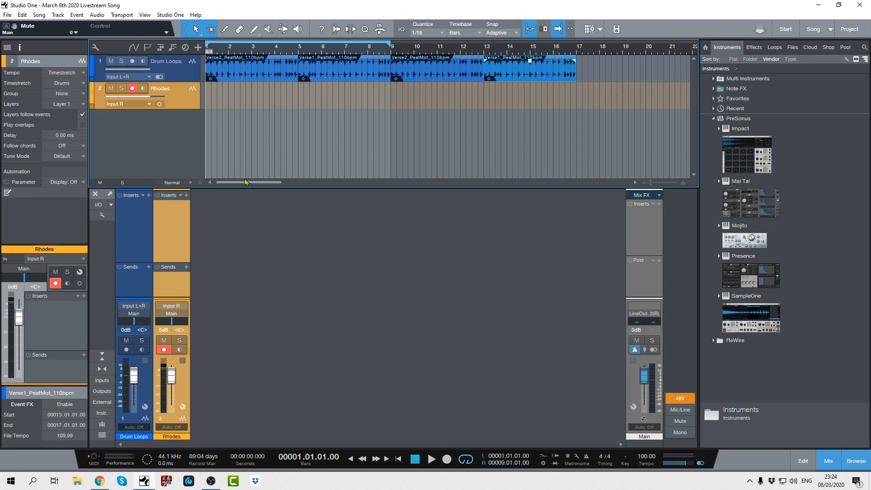
pyautogui.press('space')
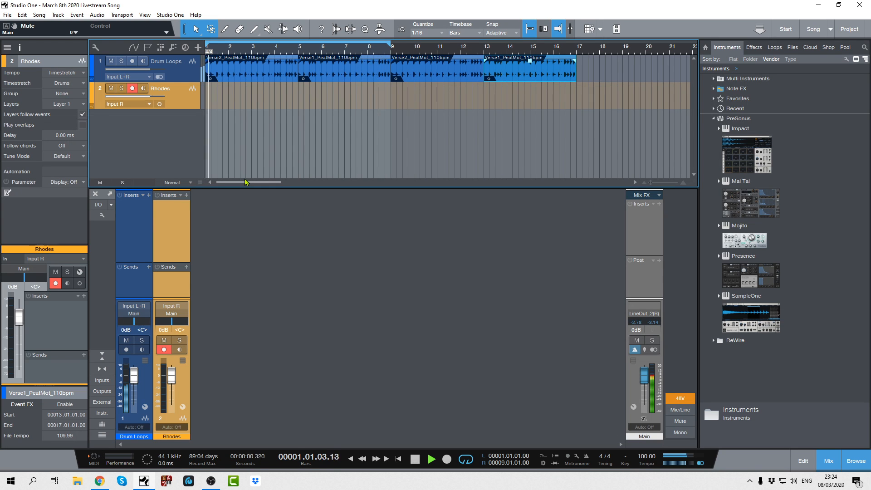
pyautogui.press('space')
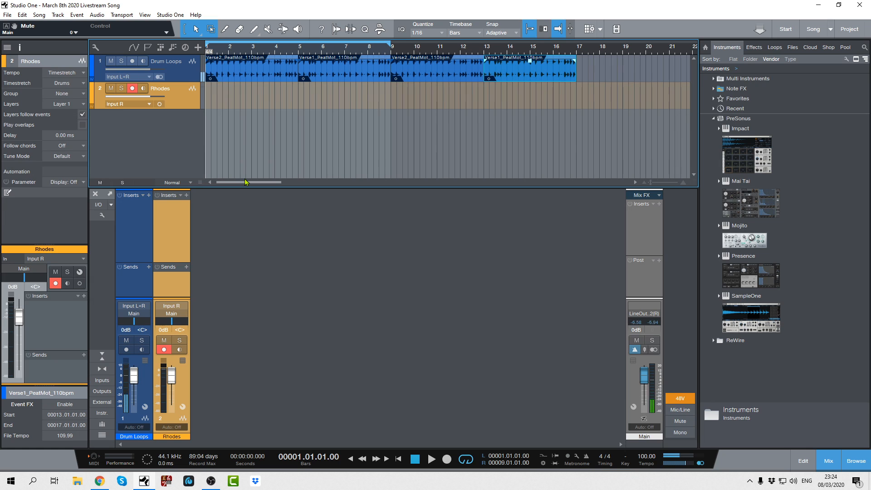
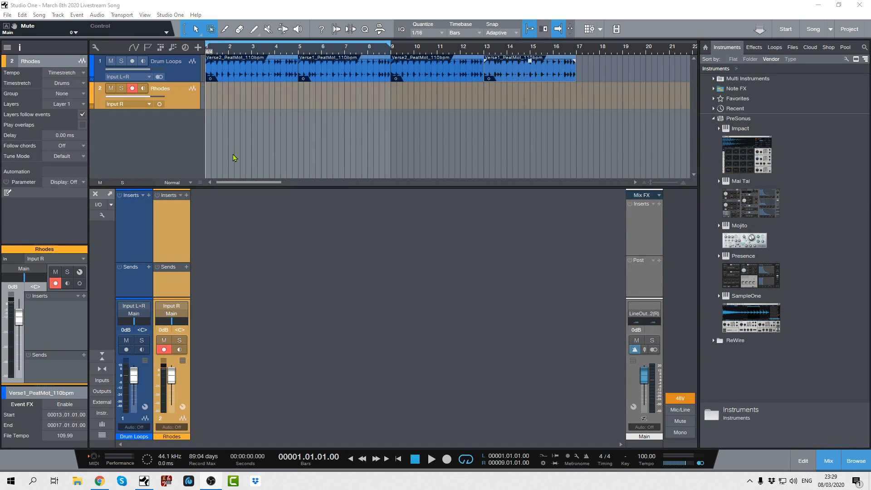
pyautogui.press('space')
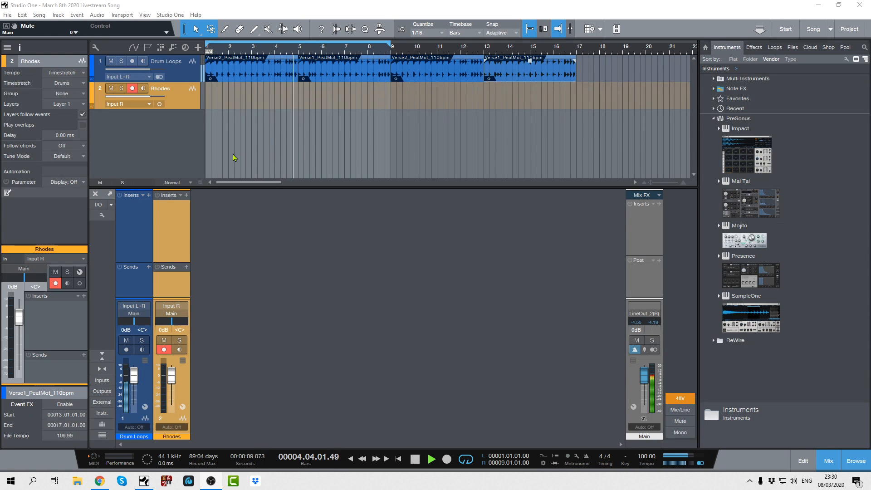
pyautogui.press('space')
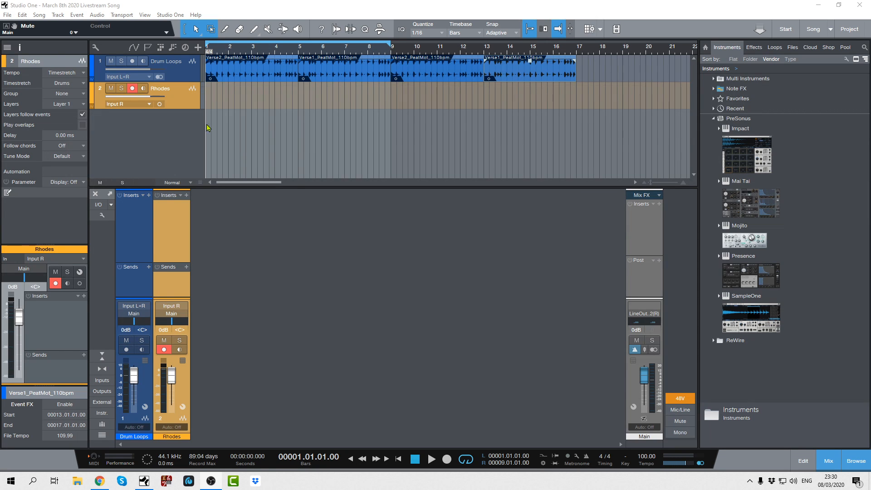
# Step: Set the metronome to a 2-bar precount and record a Rhodes take over bars 1 to 9
pyautogui.click(577, 458)
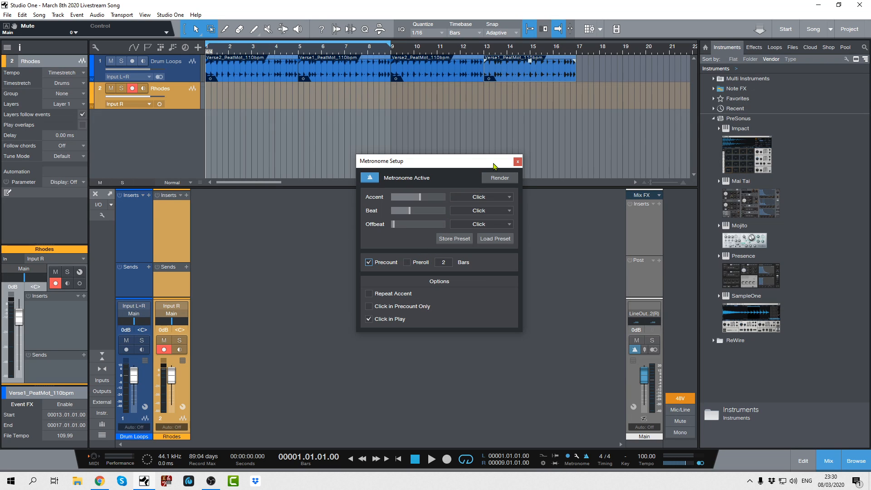
pyautogui.click(517, 161)
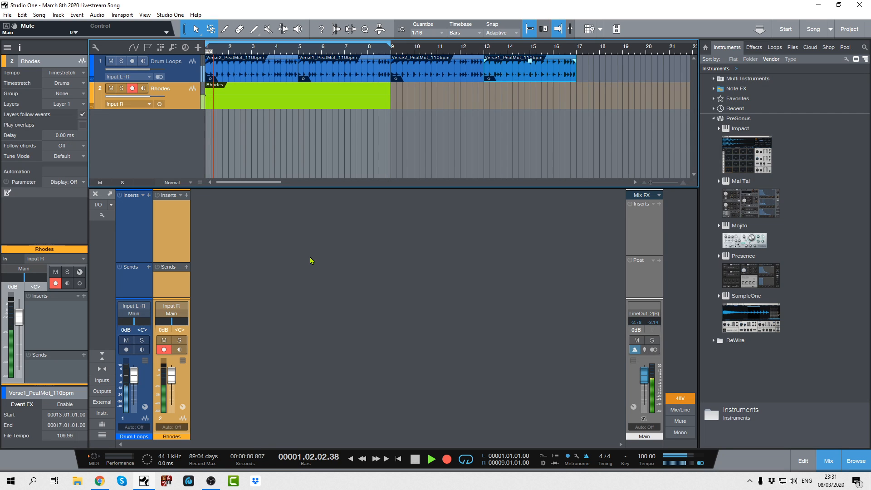
pyautogui.press('space')
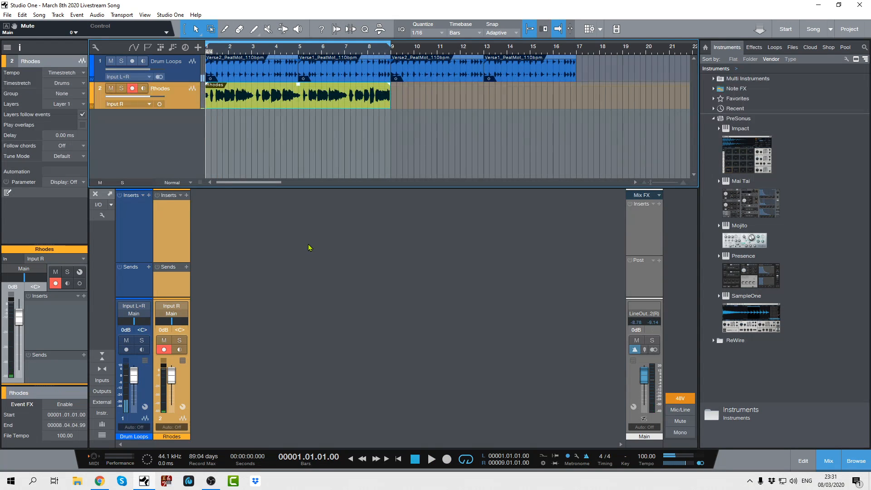
# Step: Play back the recorded Rhodes take with the drums and lower the Rhodes event's gain
pyautogui.press('space')
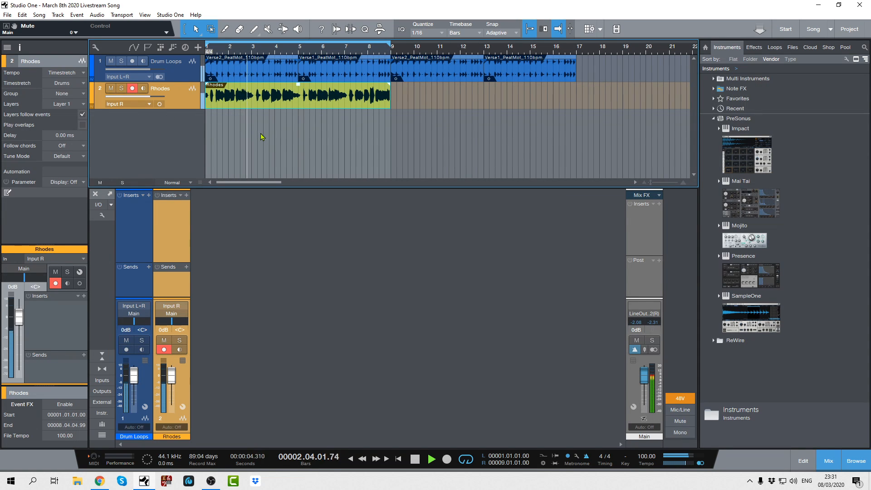
pyautogui.moveTo(299, 85); pyautogui.dragTo(299, 91)
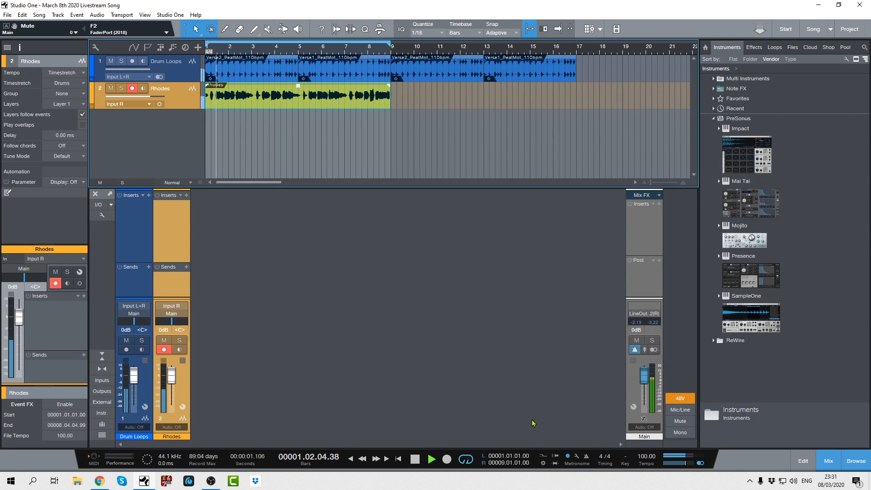
# Step: Stop playback, show the arranger track and duplicate the Rhodes event to cover bars 9 to 17
pyautogui.press('space')
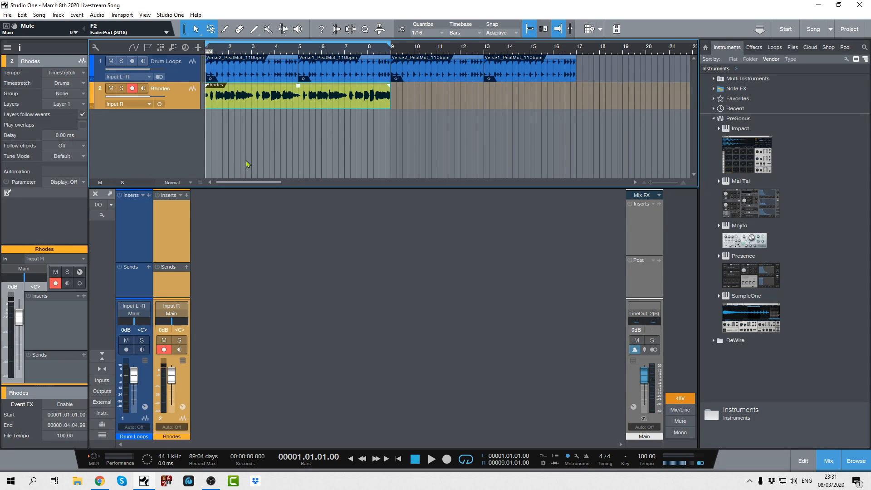
pyautogui.click(161, 47)
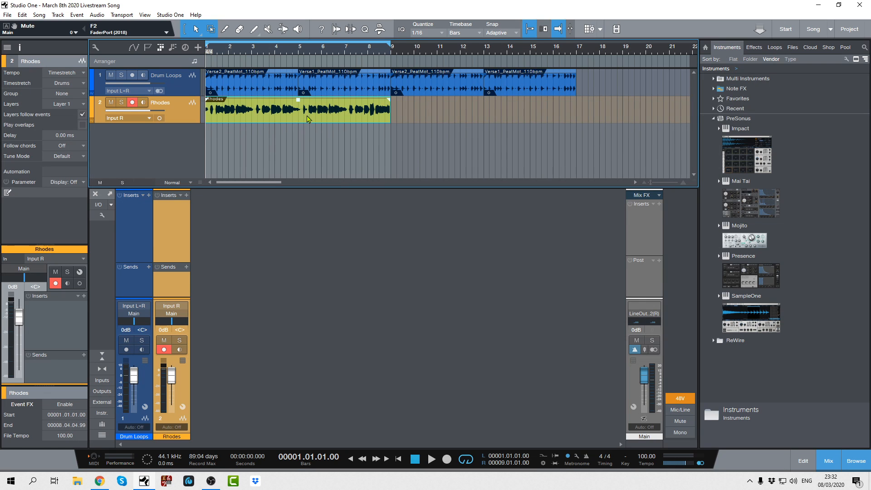
pyautogui.press('d')
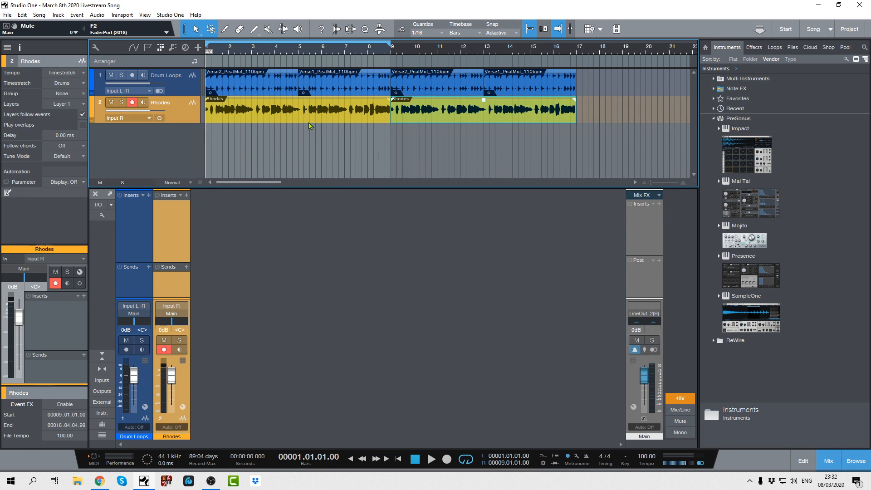
pyautogui.click(393, 204)
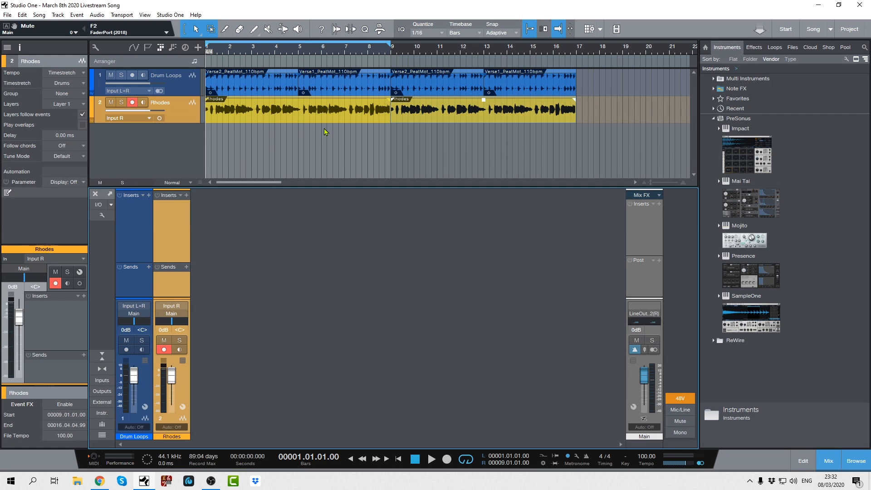
pyautogui.click(172, 138)
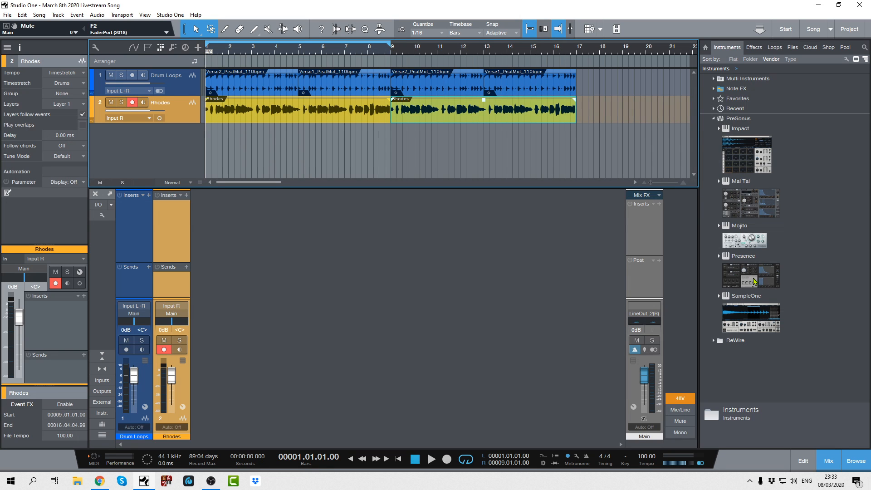
# Step: Add a Presence instrument track and load the Bass Finger Full preset from the Contemporary Bass Finger folder
pyautogui.moveTo(755, 283); pyautogui.dragTo(371, 146)
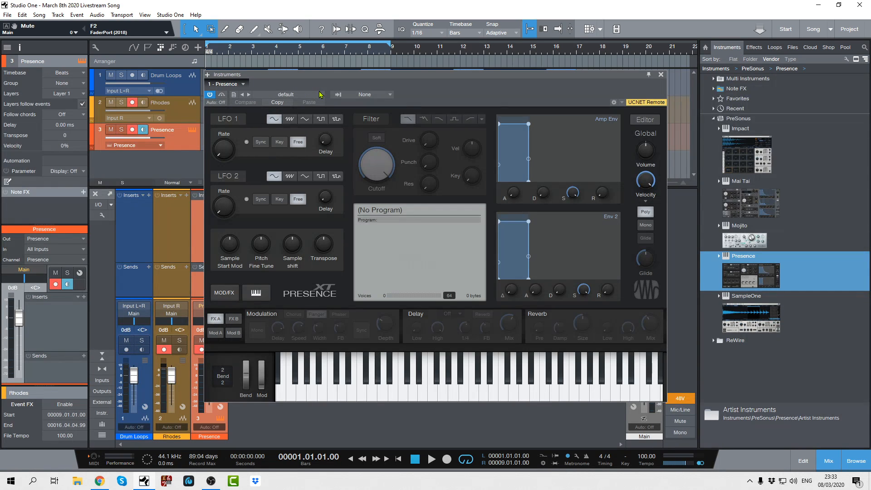
pyautogui.click(320, 96)
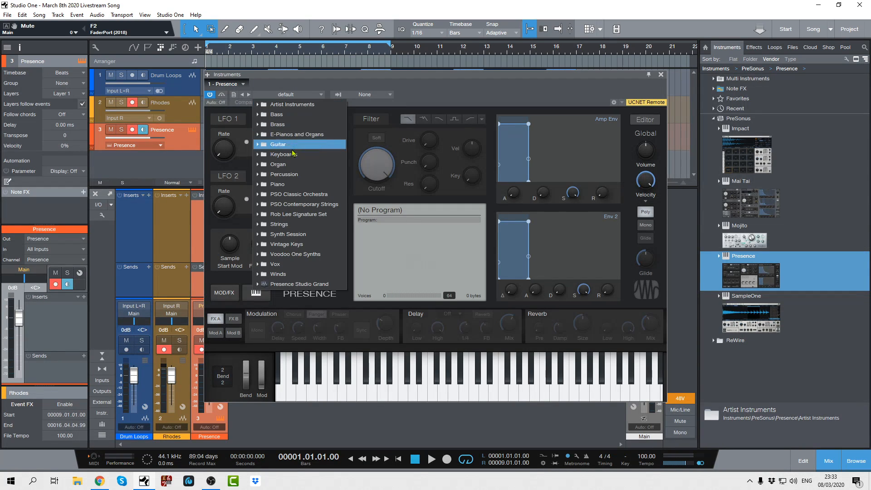
pyautogui.click(278, 115)
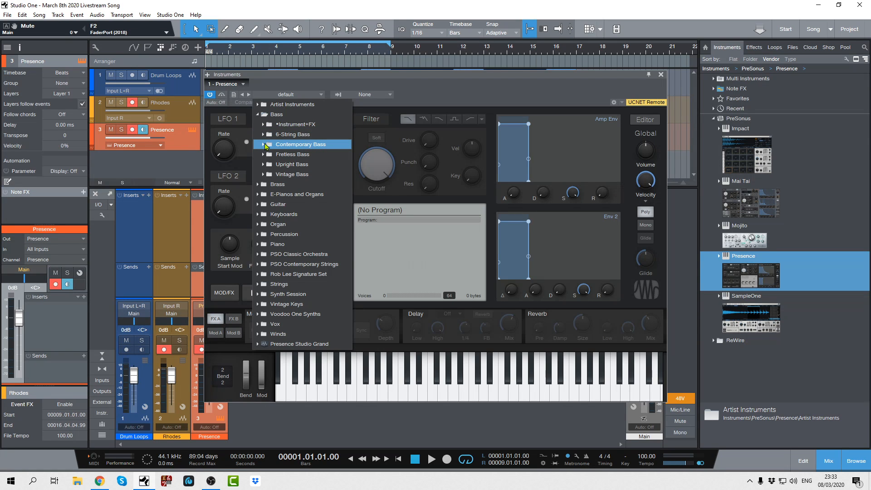
pyautogui.click(269, 146)
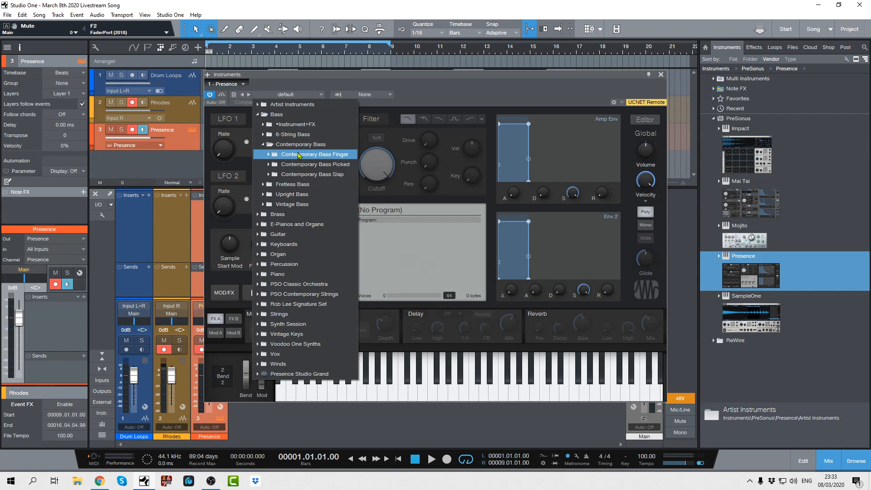
pyautogui.click(299, 156)
pyautogui.click(305, 164)
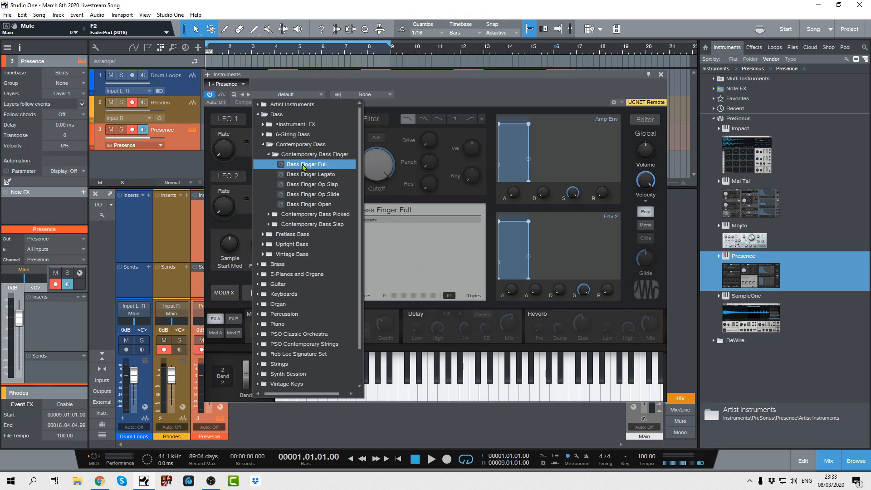
pyautogui.click(661, 75)
pyautogui.click(661, 75)
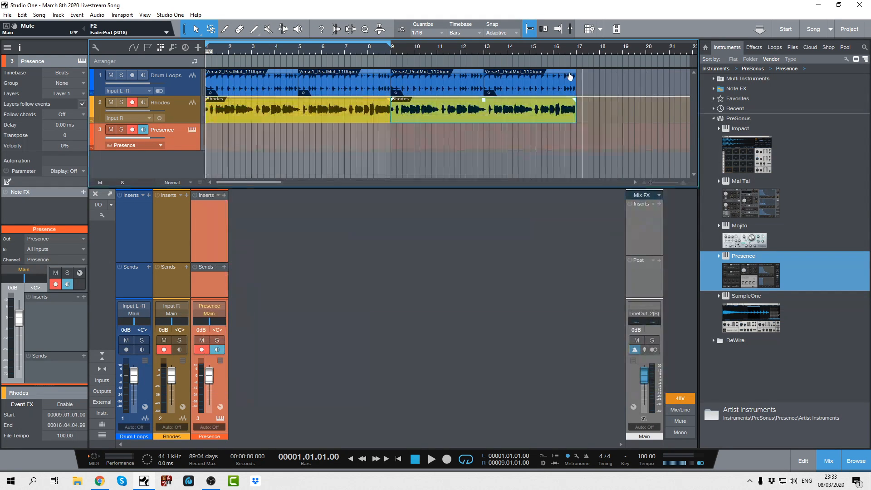
# Step: Disarm the Rhodes track and play the drums and Rhodes section to rehearse a bass part on Presence
pyautogui.click(133, 102)
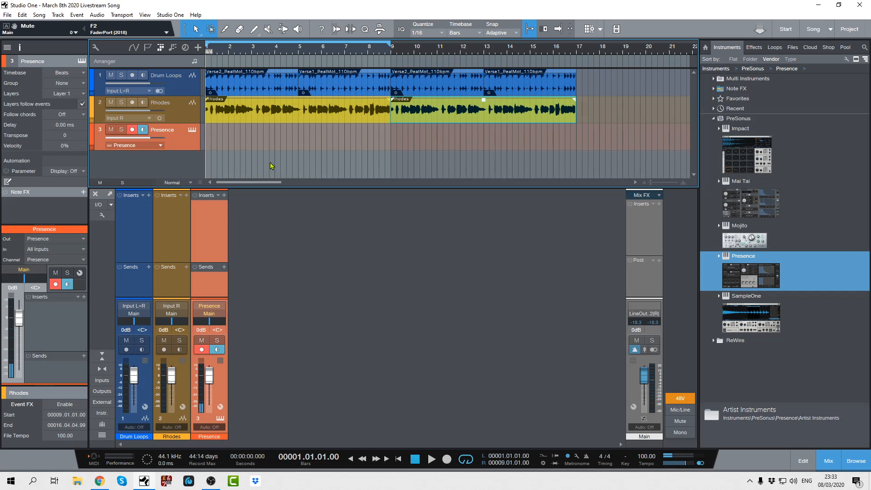
pyautogui.press('space')
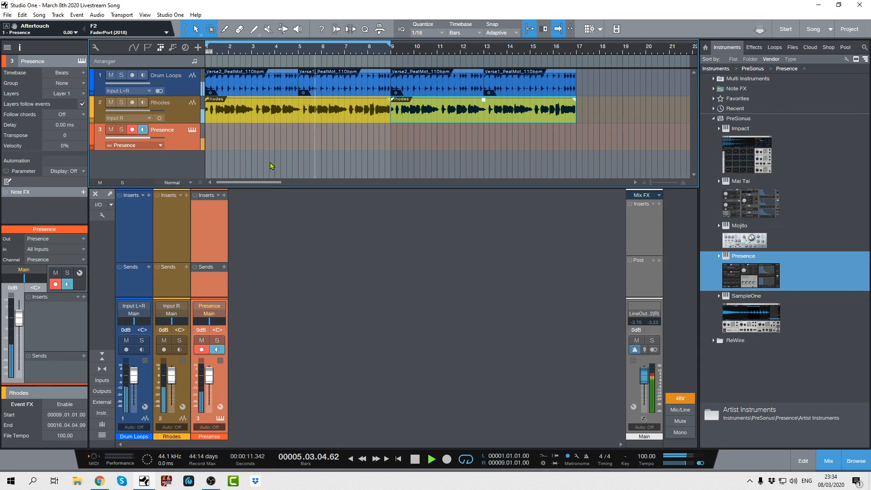
pyautogui.press('space')
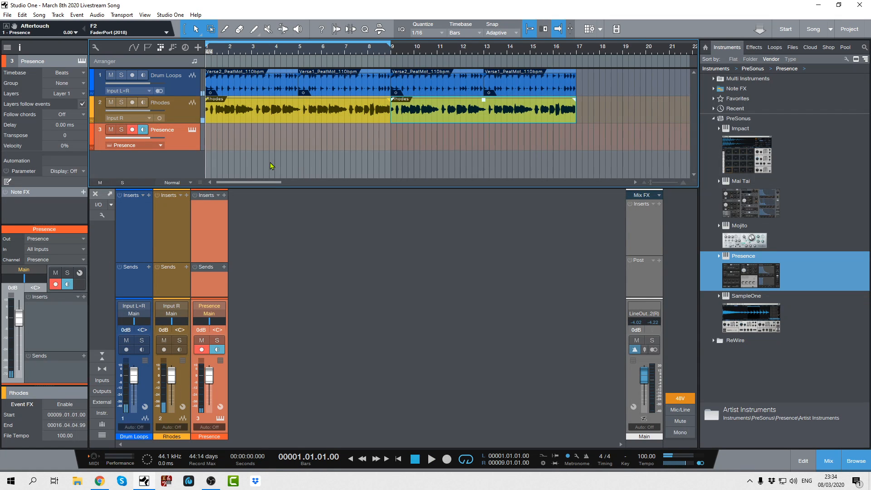
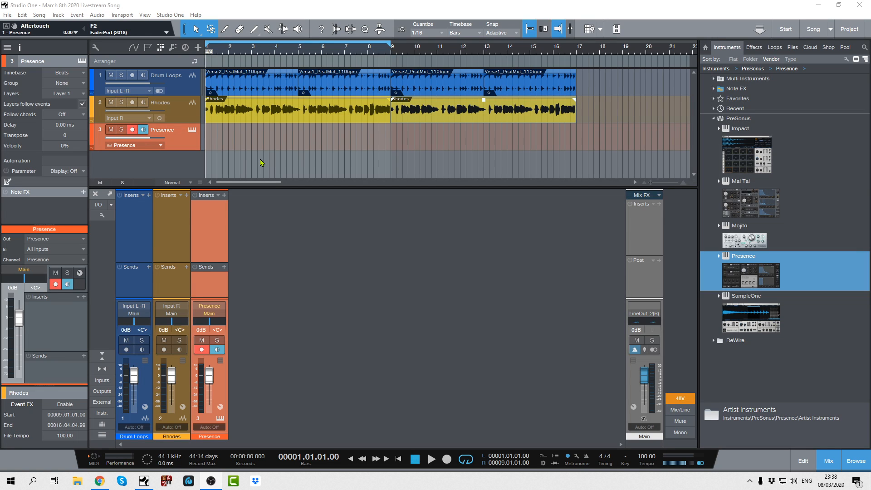
# Step: Turn looping off and record a bass part on the Presence track over bars 1 to 9
pyautogui.press('/')
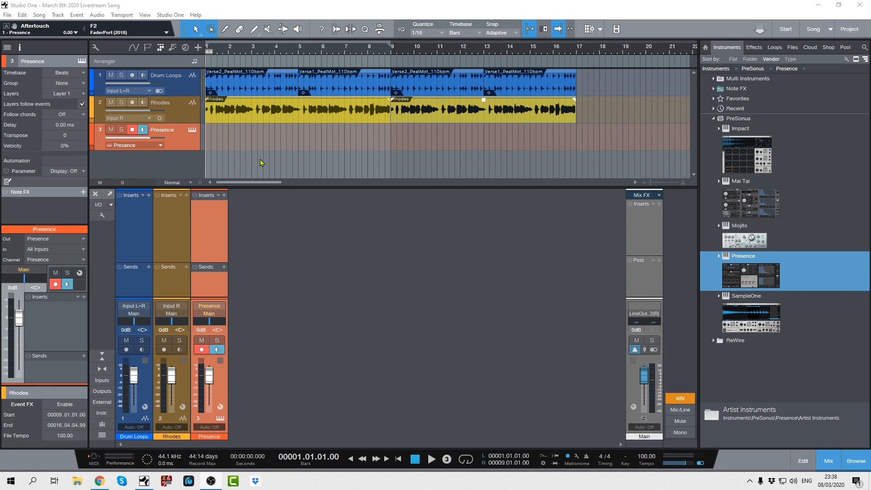
pyautogui.press('KP_Multiply')
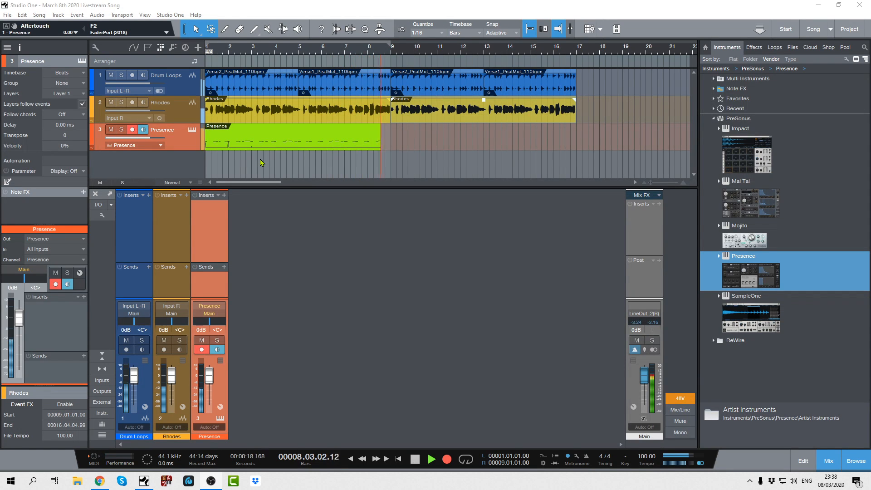
pyautogui.press('space')
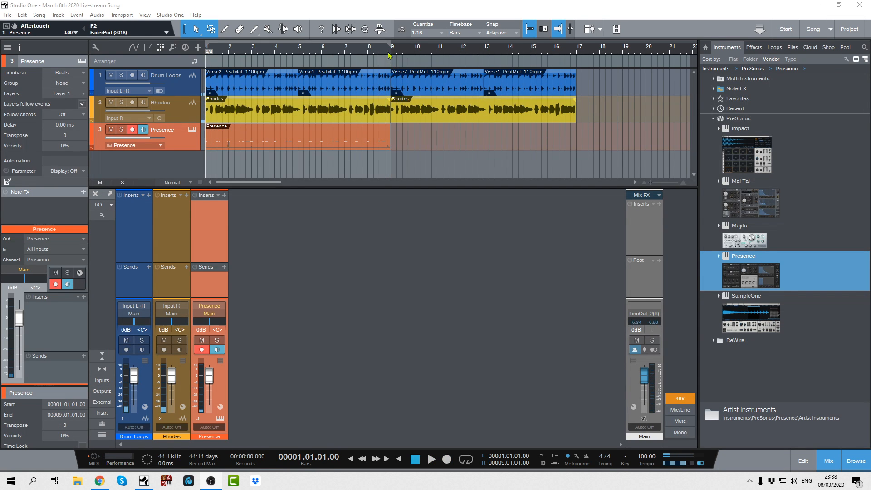
# Step: Duplicate the recorded Presence bass event to cover bars 9 to 17
pyautogui.moveTo(384, 49)
pyautogui.mouseDown()
pyautogui.moveTo(391, 83)
pyautogui.moveTo(392, 46)
pyautogui.mouseUp()
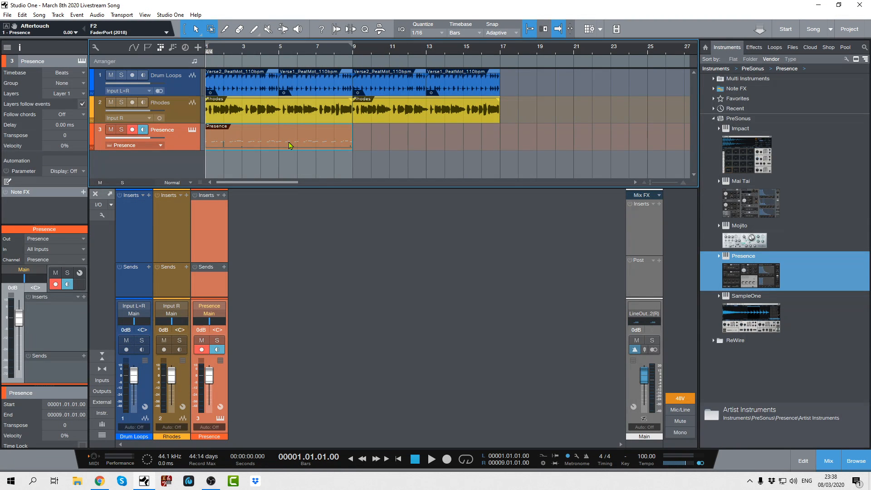
pyautogui.press('d')
pyautogui.click(399, 232)
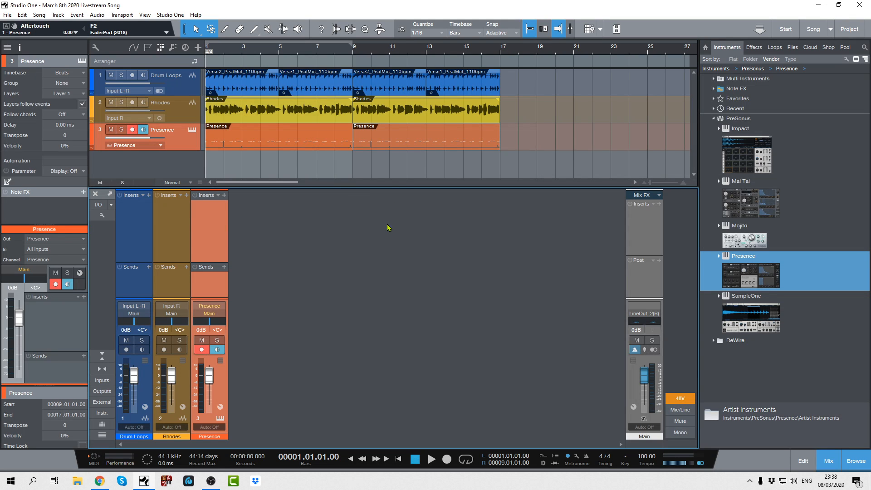
# Step: Delete both Rhodes events, and switch record arming from the Presence track to the Rhodes track
pyautogui.click(267, 117)
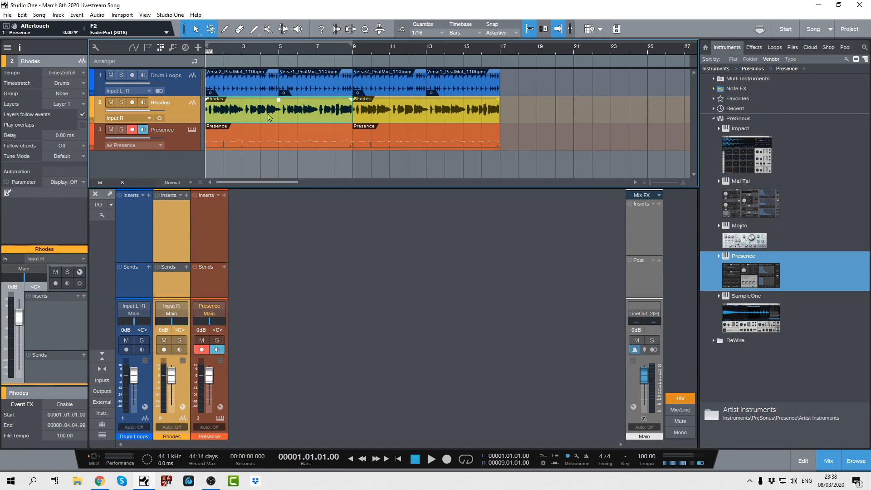
pyautogui.press('Delete')
pyautogui.press('Delete')
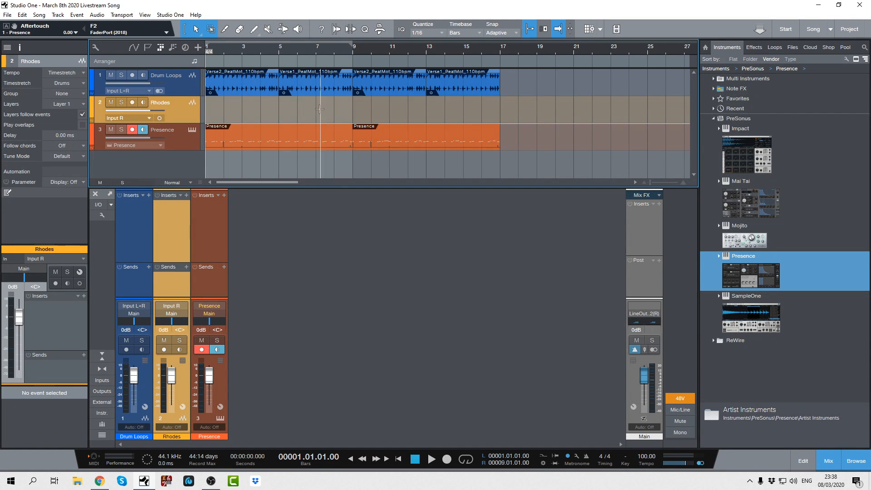
pyautogui.click(132, 103)
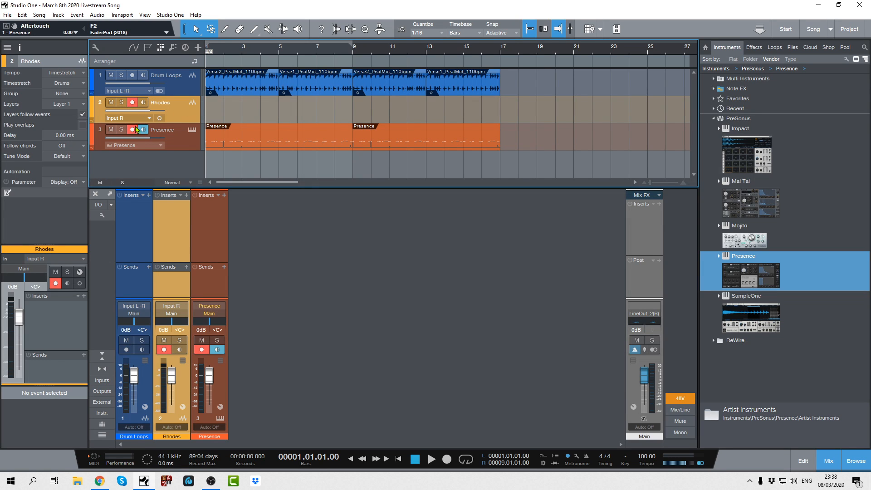
pyautogui.click(132, 129)
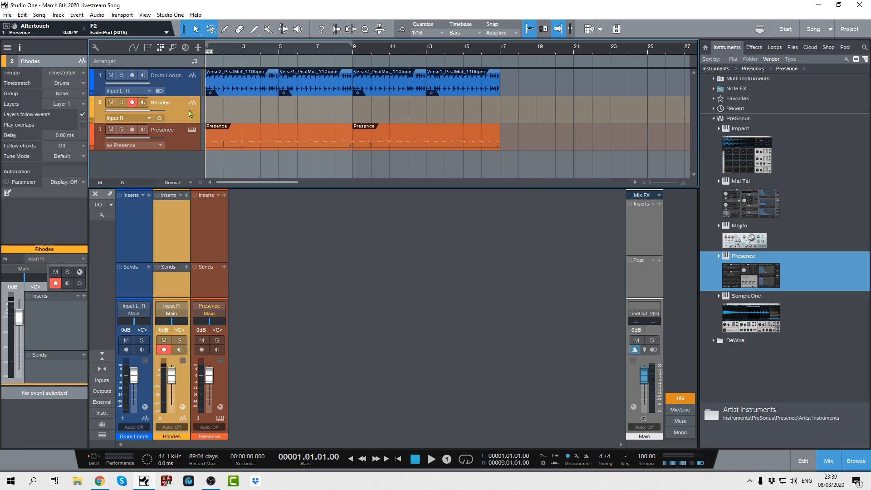
# Step: Try recording new Rhodes takes from bar 1 over the drums and bass, discarding each attempt
pyautogui.press('KP_Multiply')
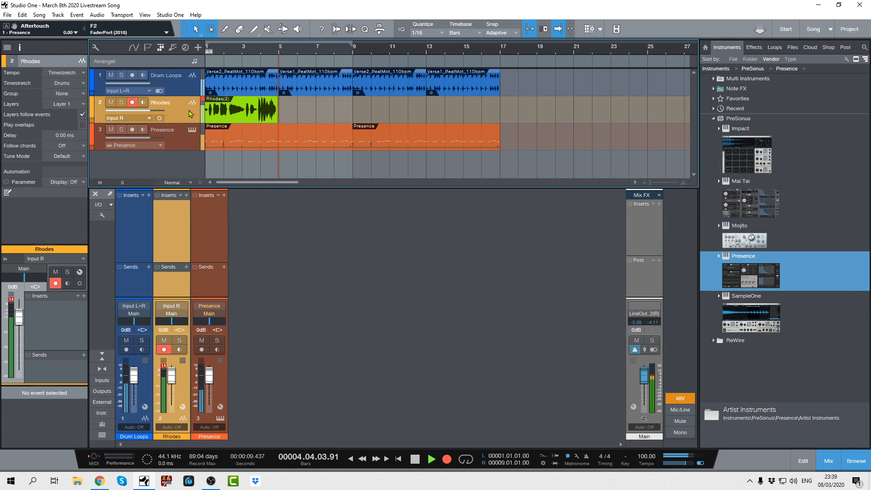
pyautogui.press('space')
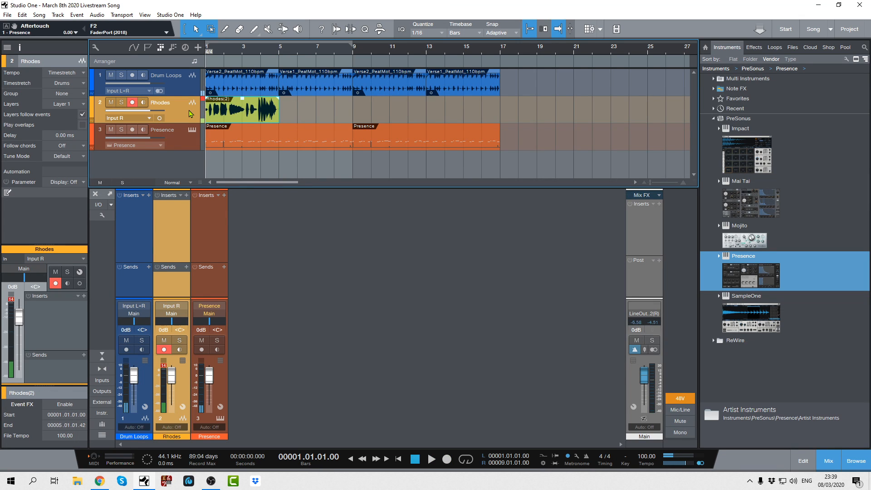
pyautogui.press('Delete')
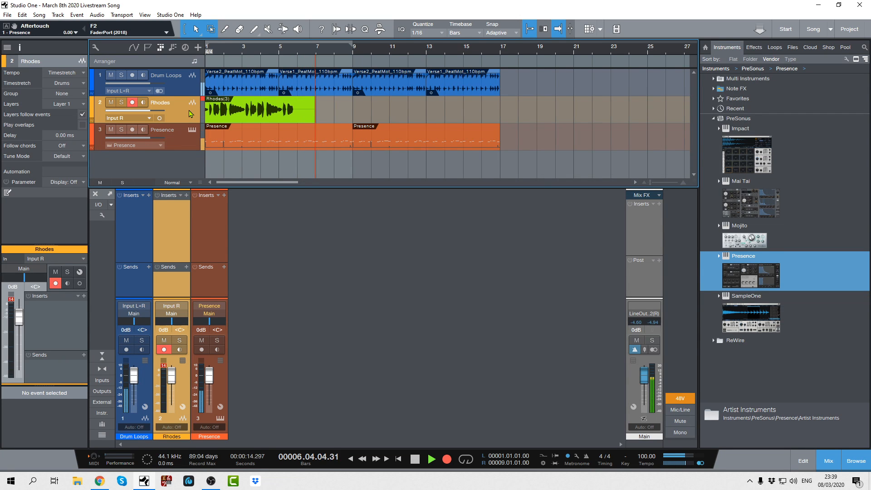
pyautogui.press('space')
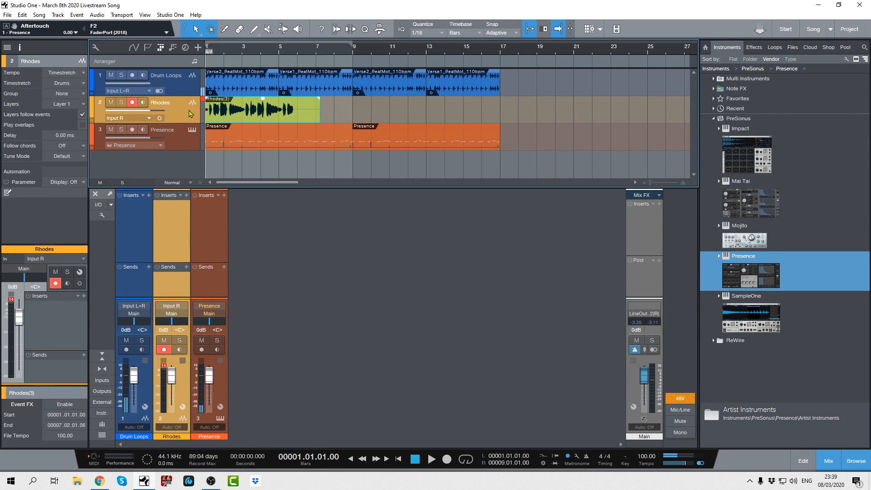
pyautogui.hotkey('ctrl', 'z')
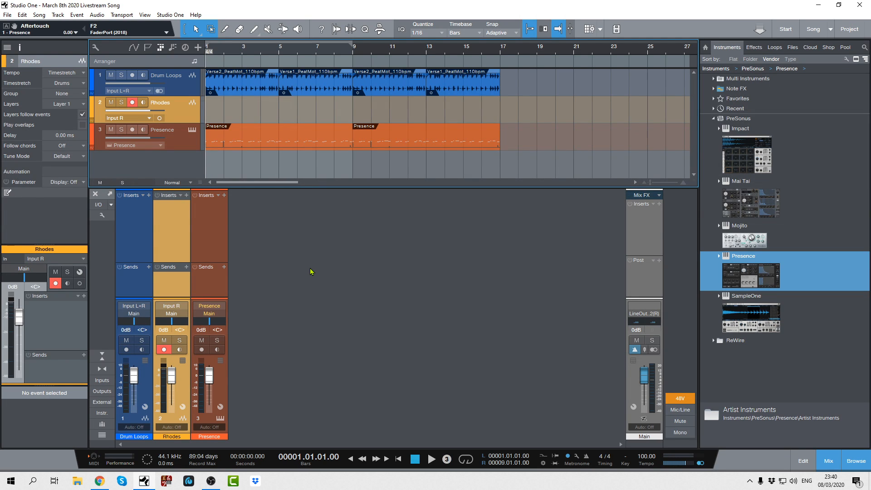
# Step: Record a new Rhodes take over bars 1 to 9 and trim the event's end to bar 9
pyautogui.press('KP_Multiply')
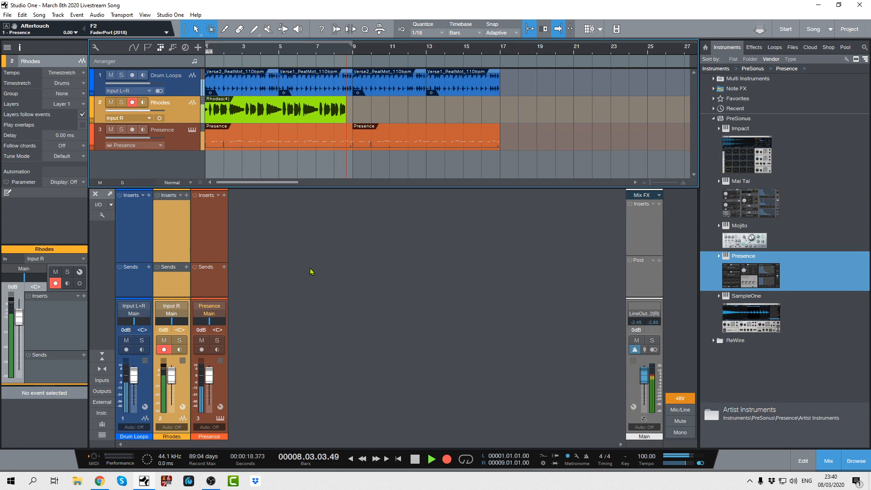
pyautogui.press('space')
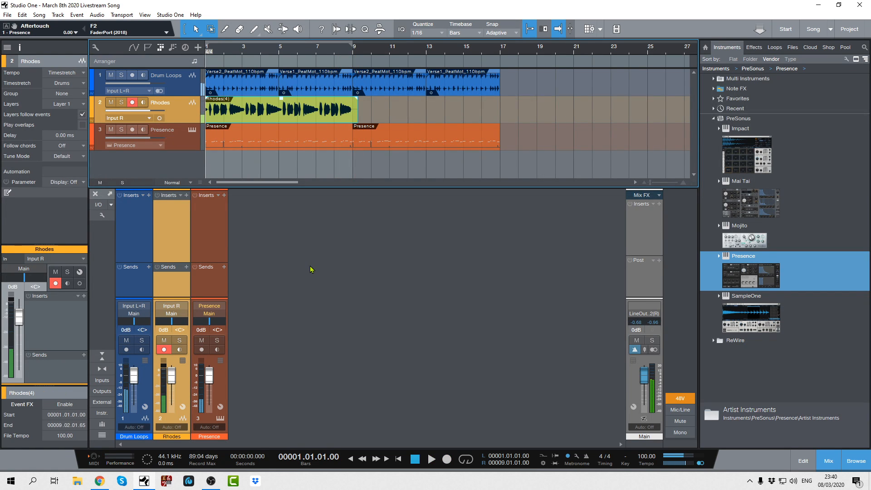
pyautogui.moveTo(357, 113); pyautogui.dragTo(353, 113)
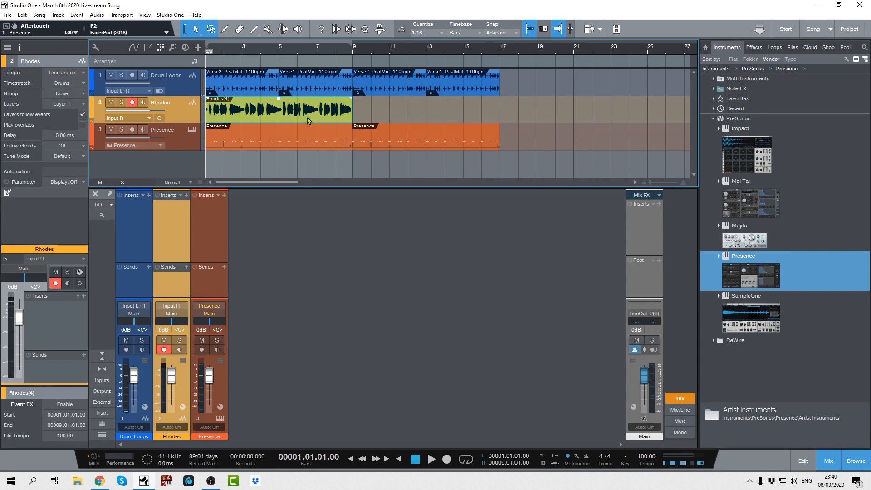
# Step: Duplicate the new Rhodes event to cover bars 9 to 17
pyautogui.press('d')
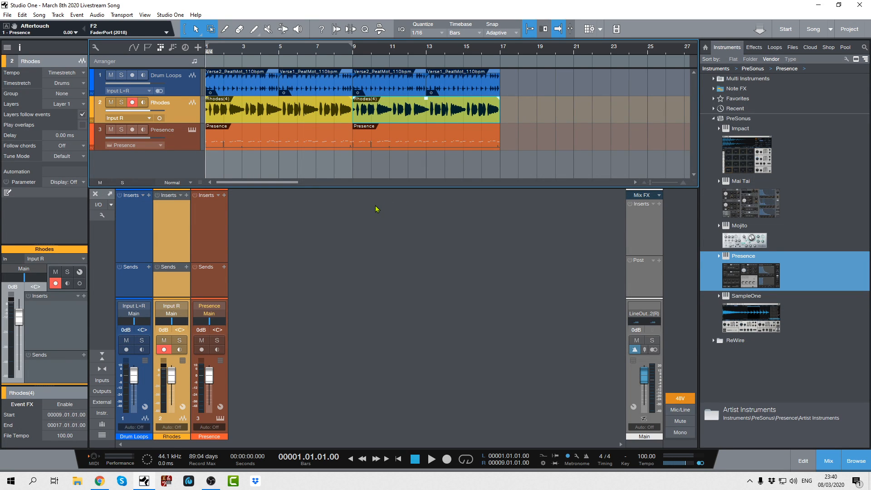
pyautogui.click(323, 121)
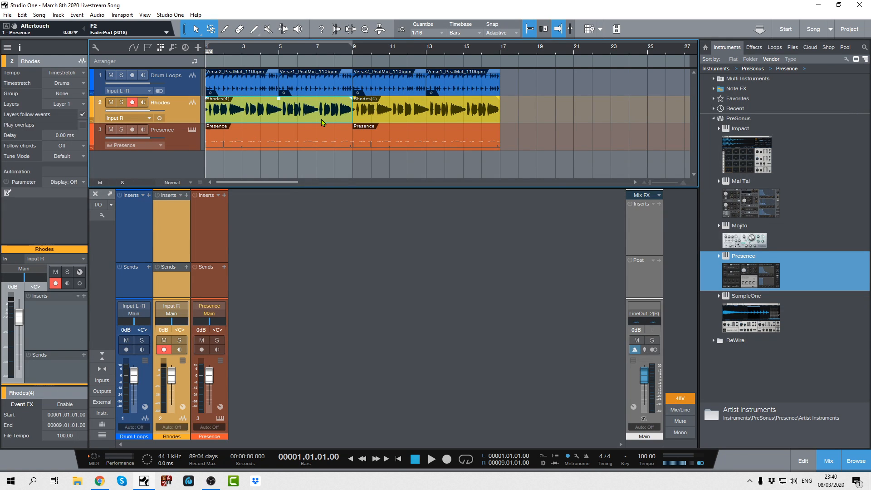
pyautogui.click(370, 123)
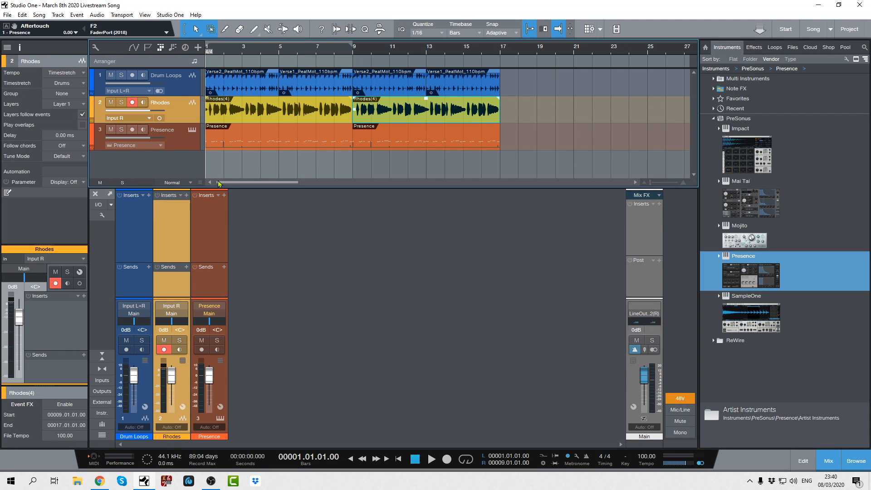
# Step: Play the song from bar 1, disarming the Rhodes track and lowering the Presence channel's volume to -1.7 dB
pyautogui.press('space')
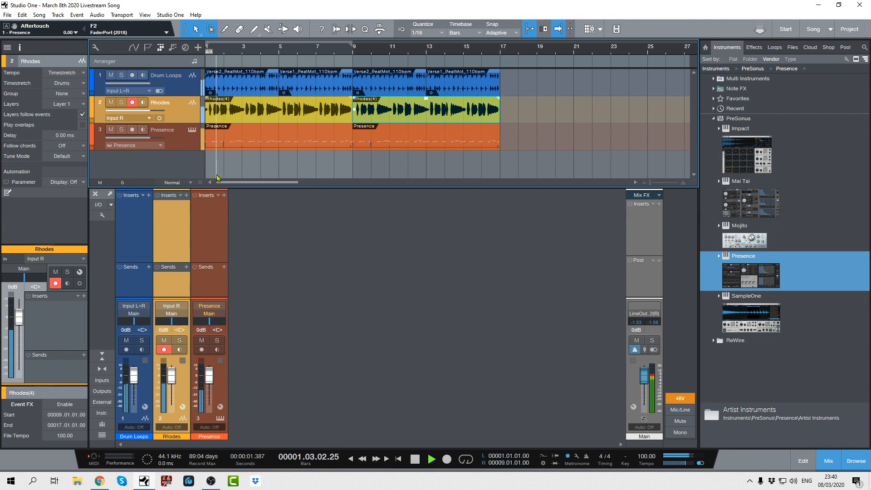
pyautogui.click(132, 102)
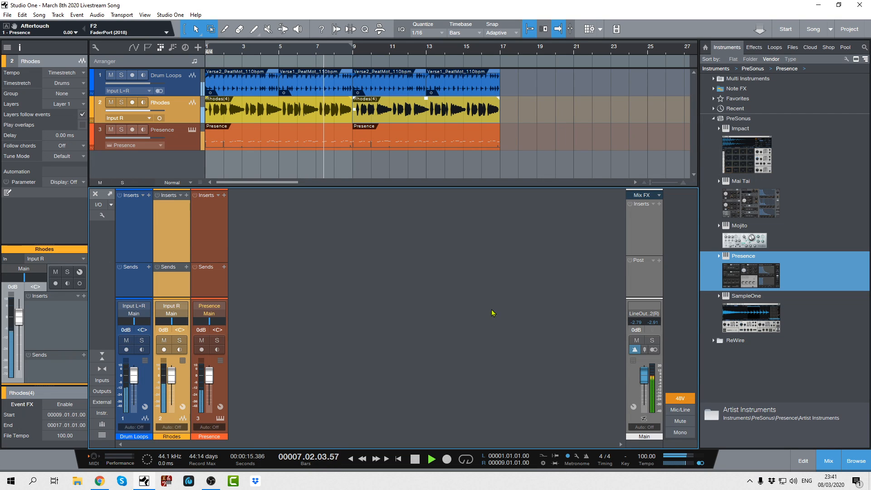
pyautogui.moveTo(209, 375); pyautogui.dragTo(210, 378)
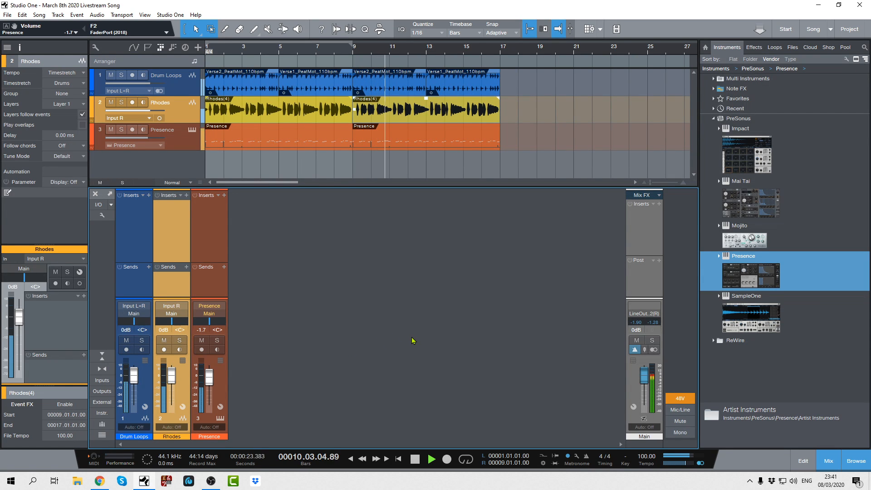
pyautogui.press('space')
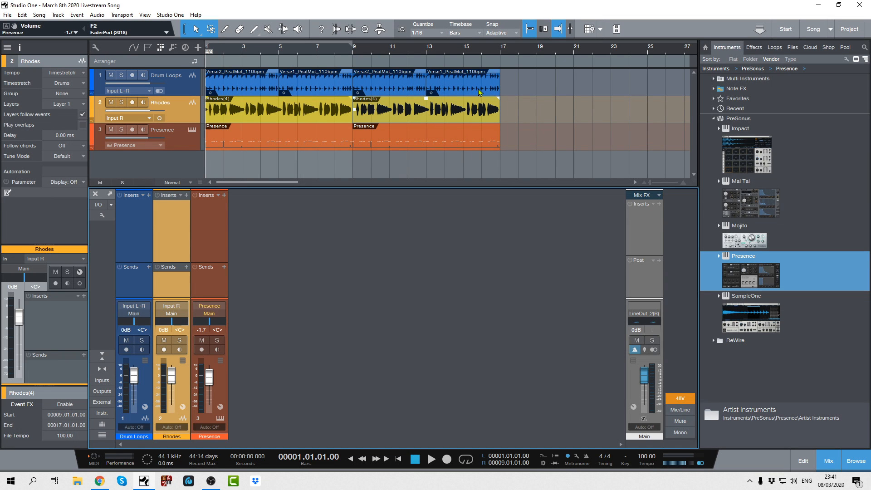
# Step: Duplicate the two drum loop events at bars 9 to 17 so the copies cover bars 17 to 25
pyautogui.click(378, 89)
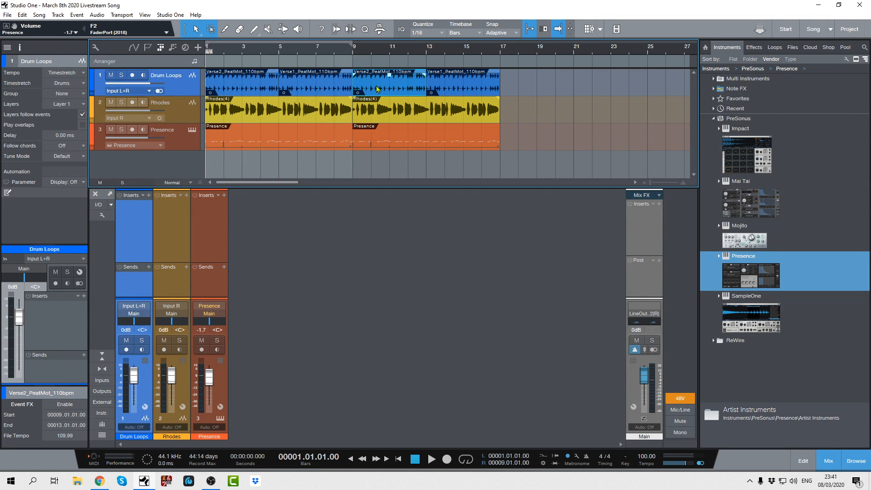
pyautogui.click(449, 88)
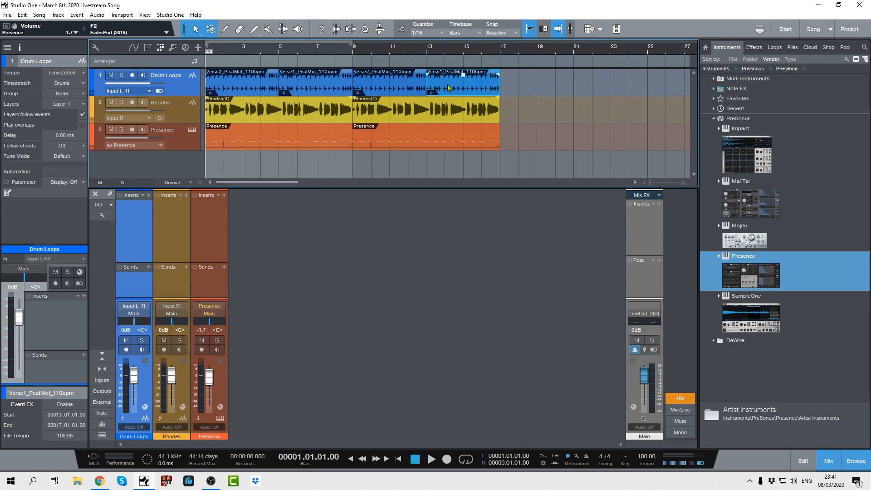
pyautogui.click(413, 81)
pyautogui.click(401, 94)
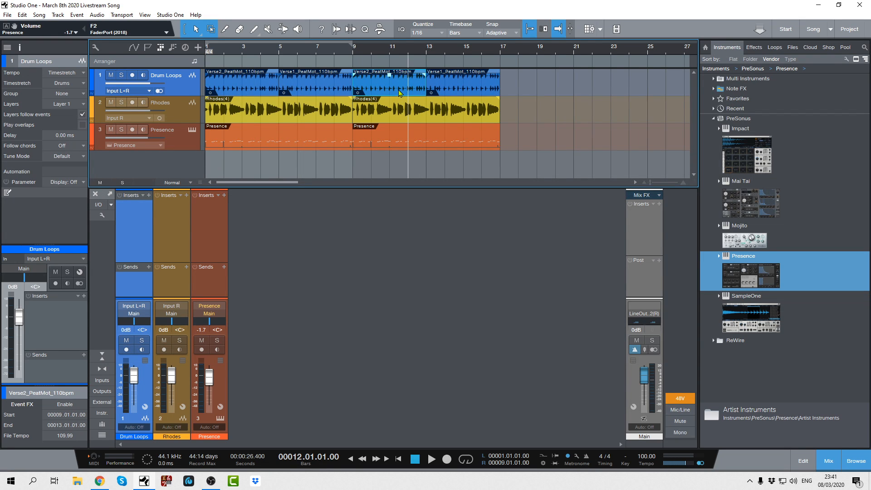
pyautogui.click(460, 89)
pyautogui.press('d')
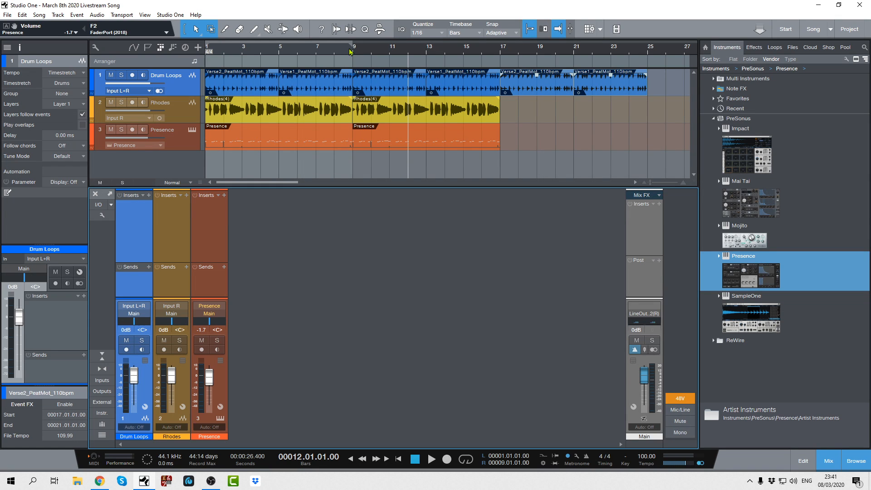
# Step: Set the playback position to bar 17 and arm the Rhodes track for recording
pyautogui.click(498, 54)
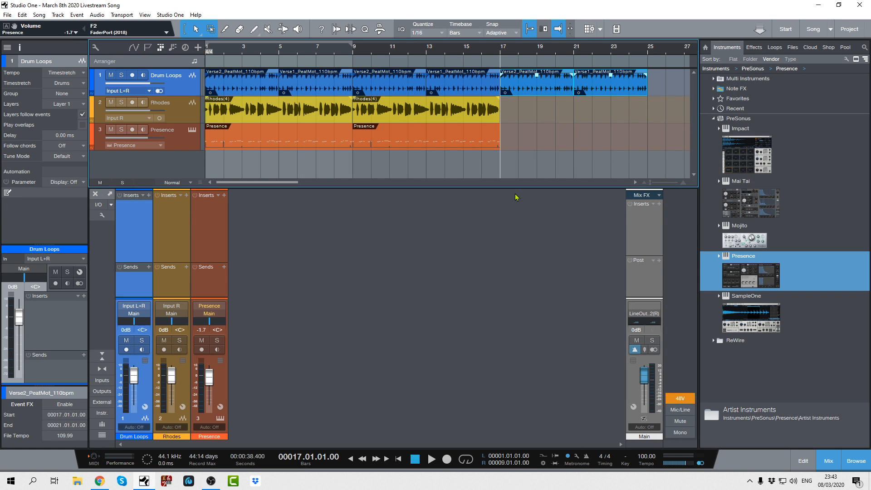
pyautogui.click(154, 118)
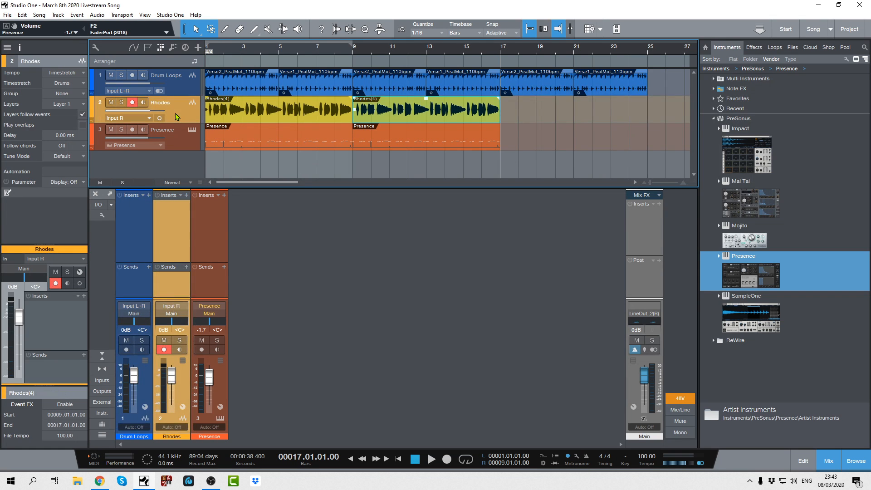
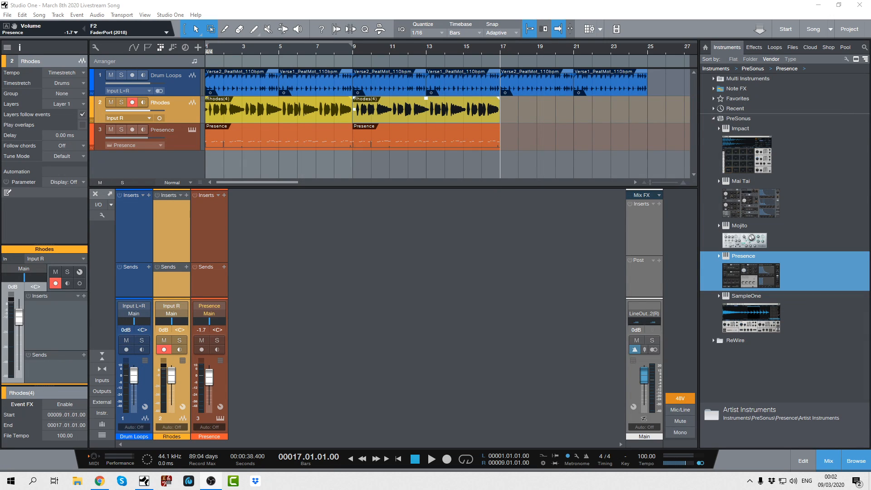
# Step: Save the song and copy its external loop files into the Media Folder
pyautogui.click(8, 14)
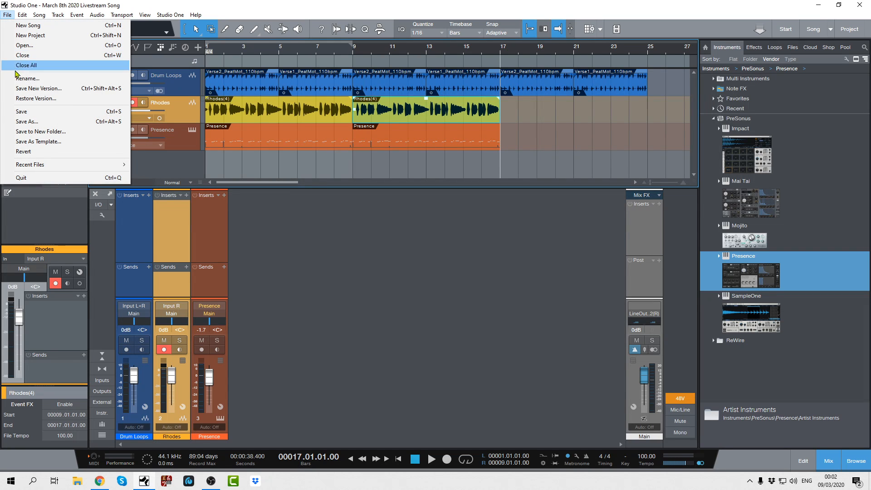
pyautogui.click(26, 113)
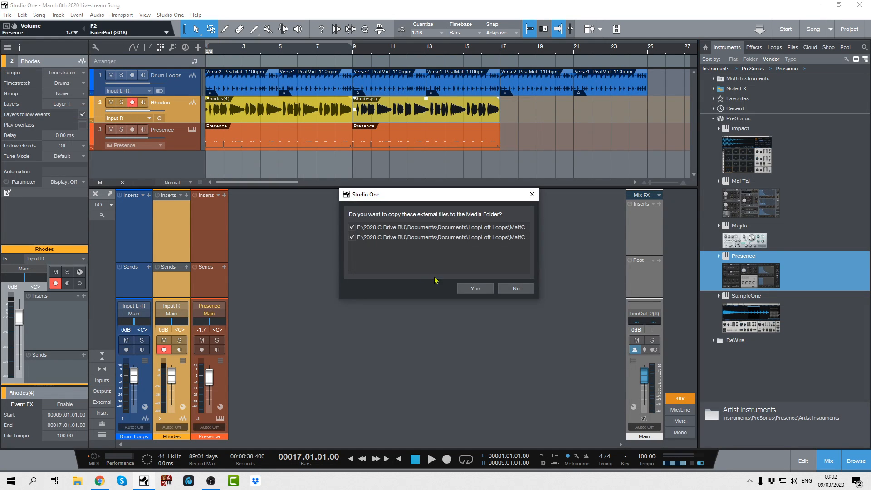
pyautogui.click(470, 289)
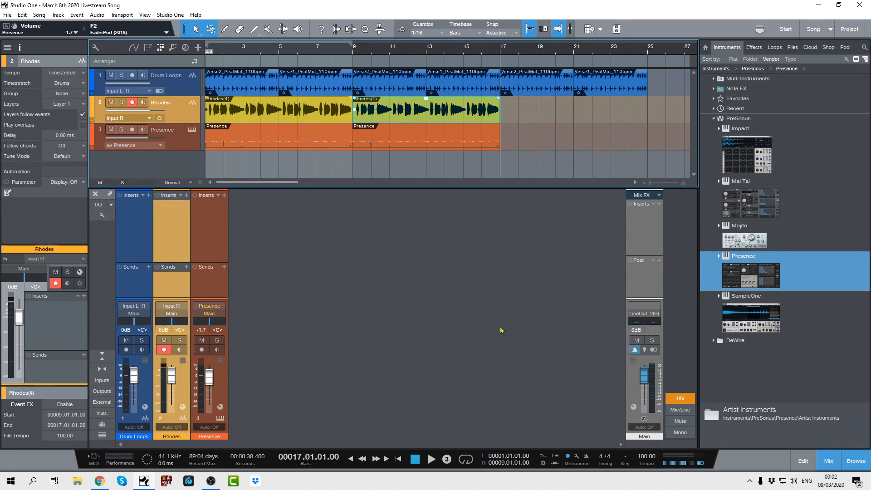
# Step: Record a new Rhodes take from bar 17, trimming the event's end to bar 25 and lowering its volume slightly
pyautogui.press('KP_Multiply')
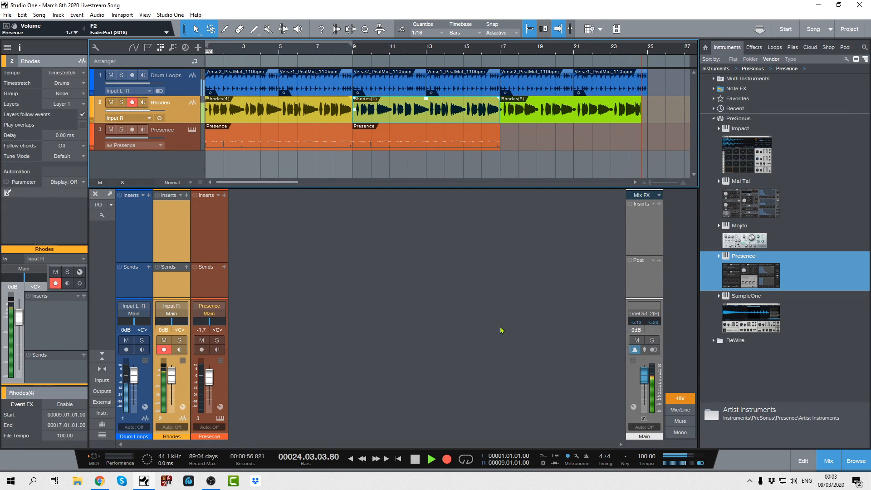
pyautogui.press('space')
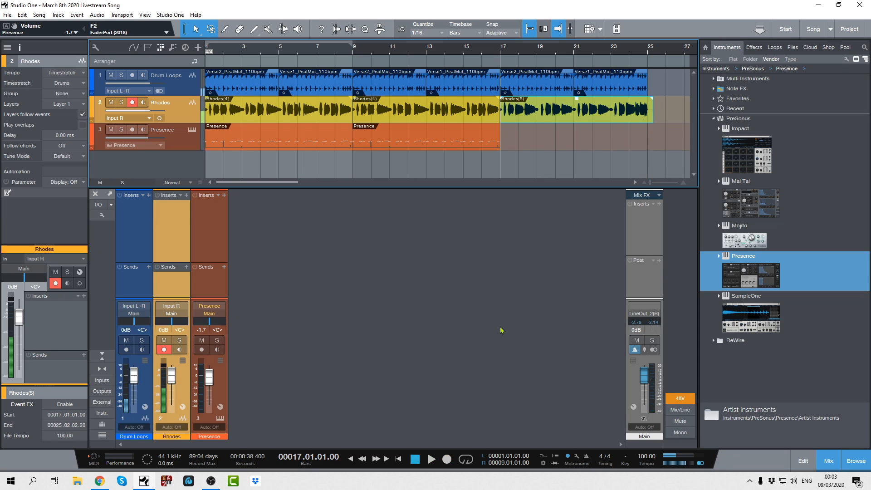
pyautogui.moveTo(652, 115); pyautogui.dragTo(648, 115)
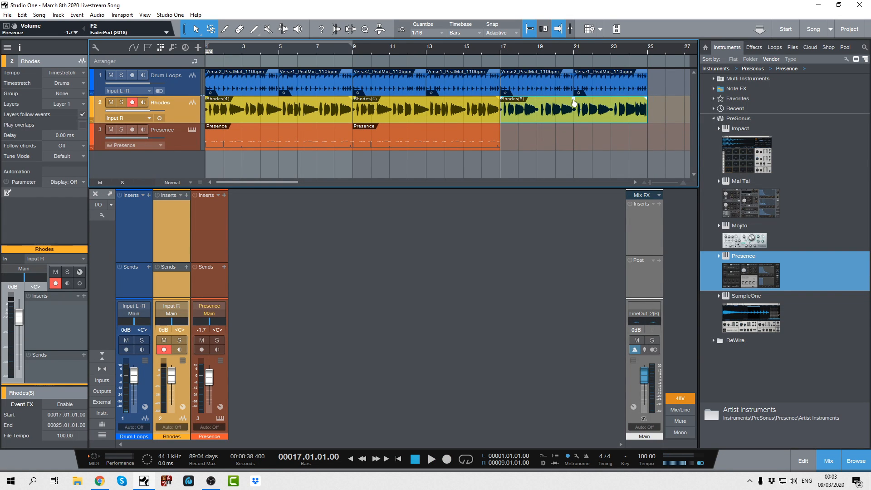
pyautogui.moveTo(574, 102); pyautogui.dragTo(577, 105)
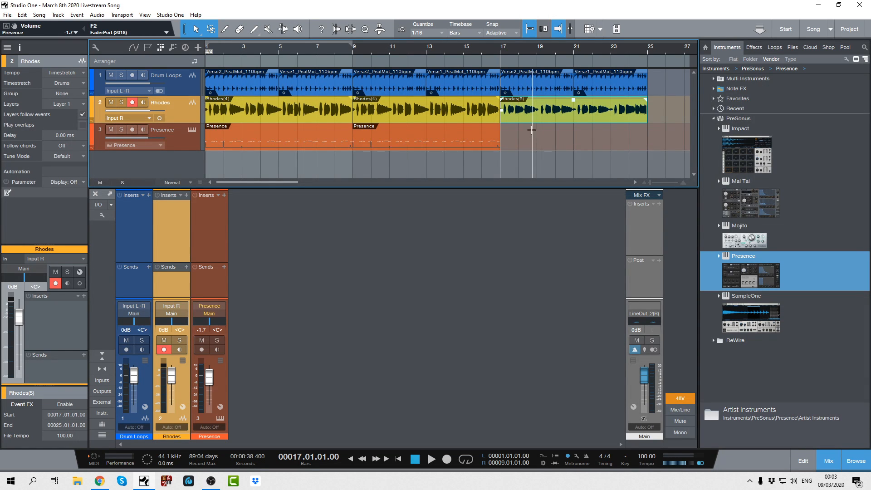
# Step: Switch record arming from Rhodes to Presence, rehearse from bar 17, and record a Presence bass part over bars 17 to 25
pyautogui.click(137, 133)
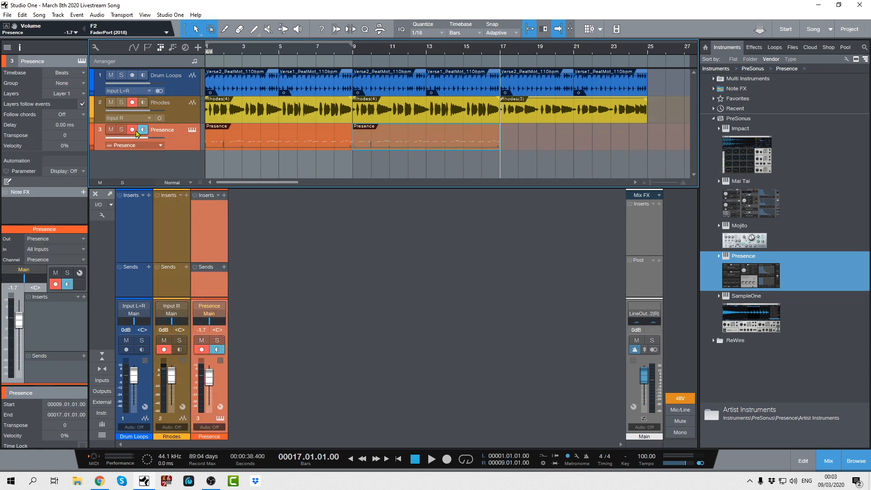
pyautogui.click(133, 103)
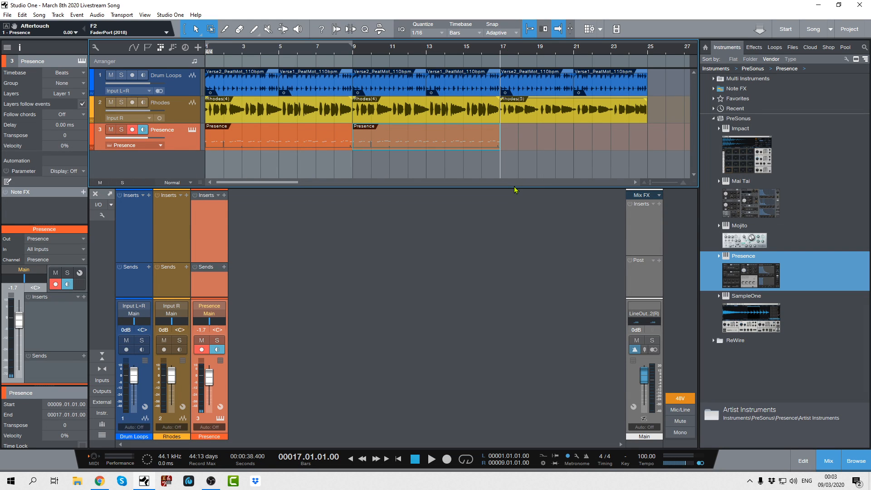
pyautogui.press('space')
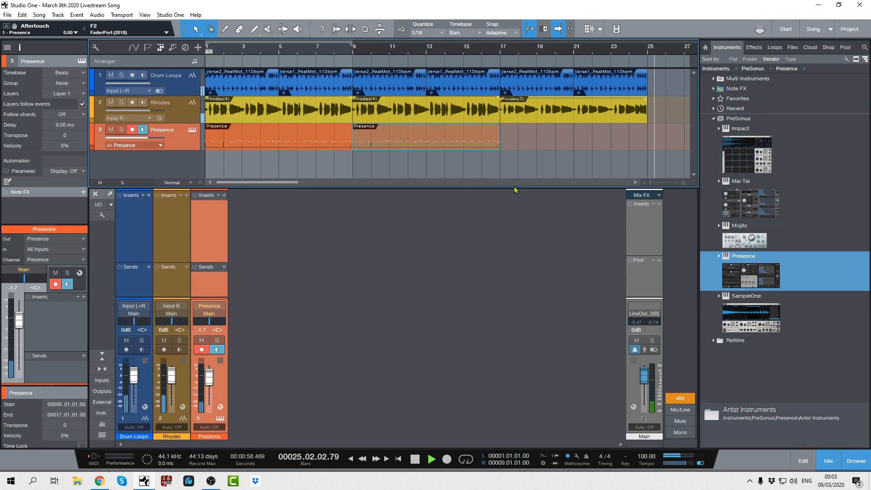
pyautogui.press('space')
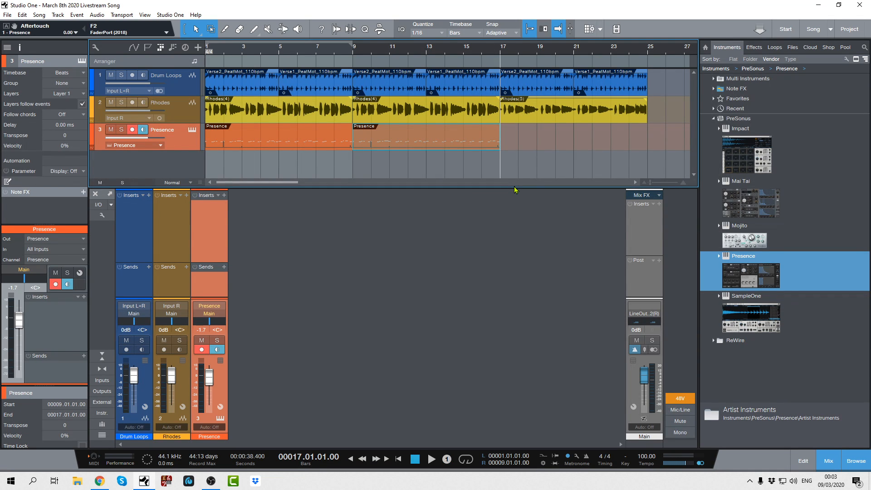
pyautogui.press('KP_Multiply')
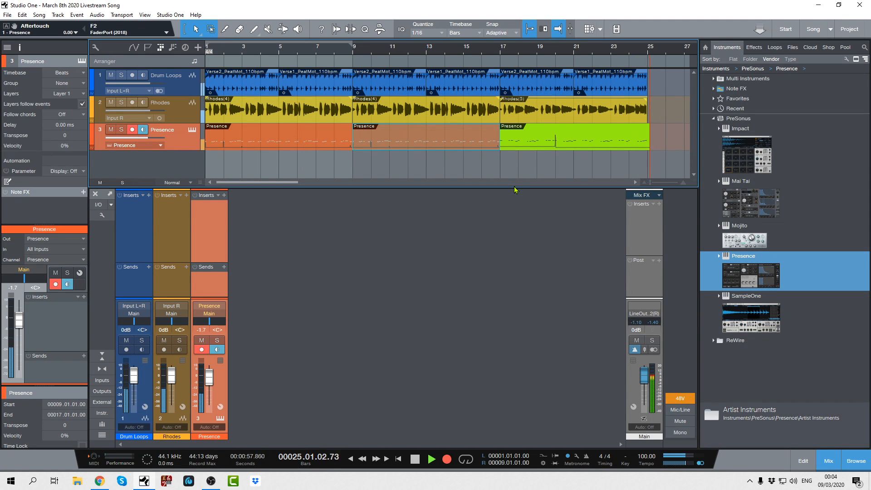
pyautogui.press('space')
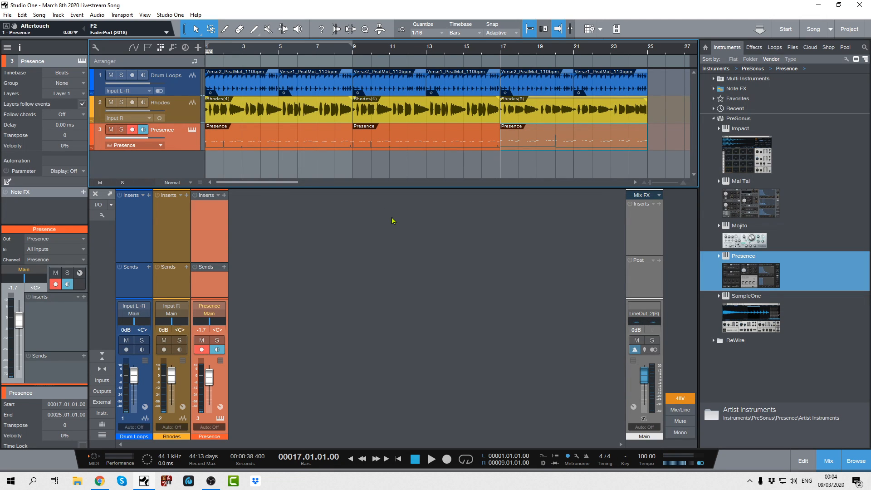
# Step: Play the arrangement back from bar 9 and disarm the Presence track
pyautogui.click(351, 52)
pyautogui.press('Home')
pyautogui.click(351, 58)
pyautogui.press('space')
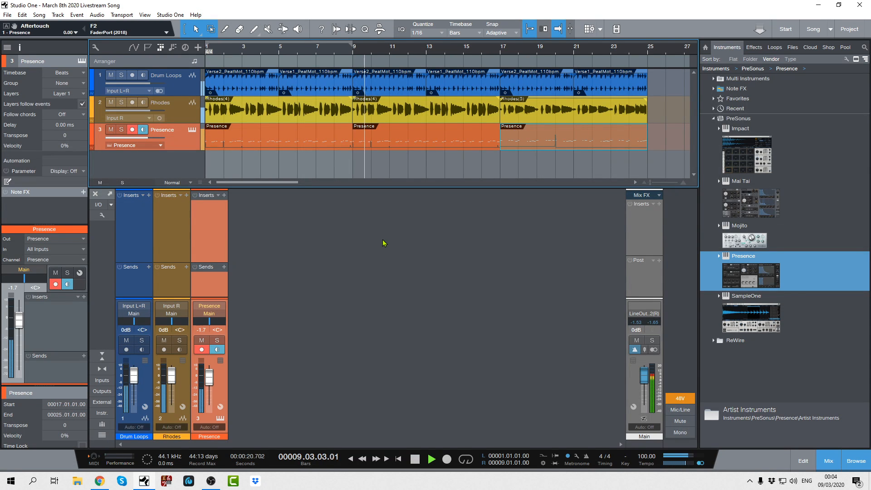
pyautogui.click(201, 350)
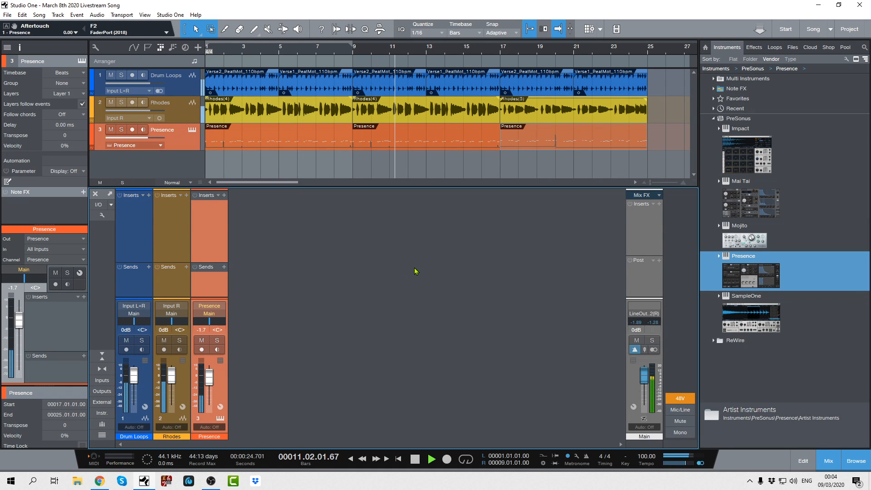